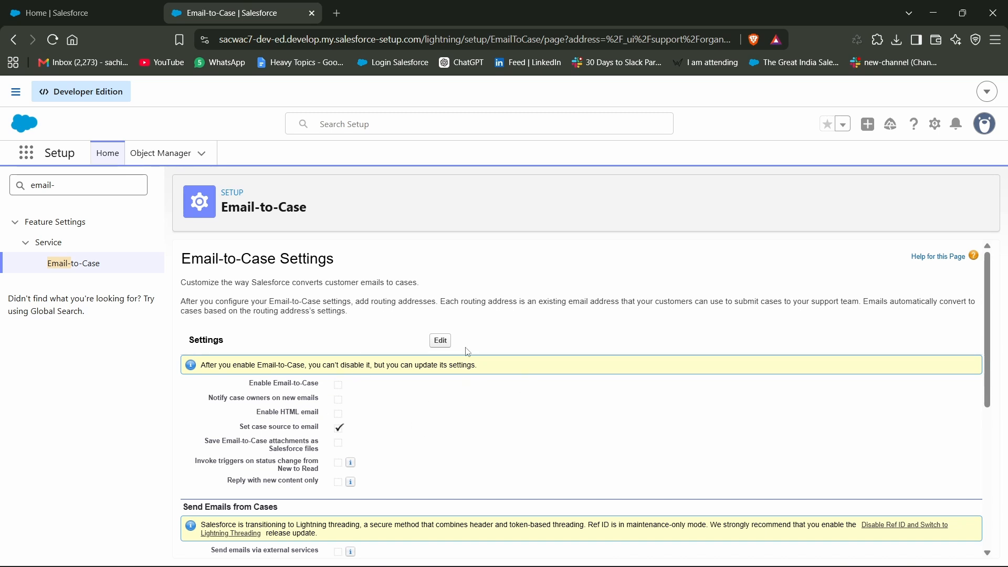
Edit the Email-to-Case settings to enable Email-to-Case and the on-demand service
{"action": "left_click", "coordinate": [441, 341]}
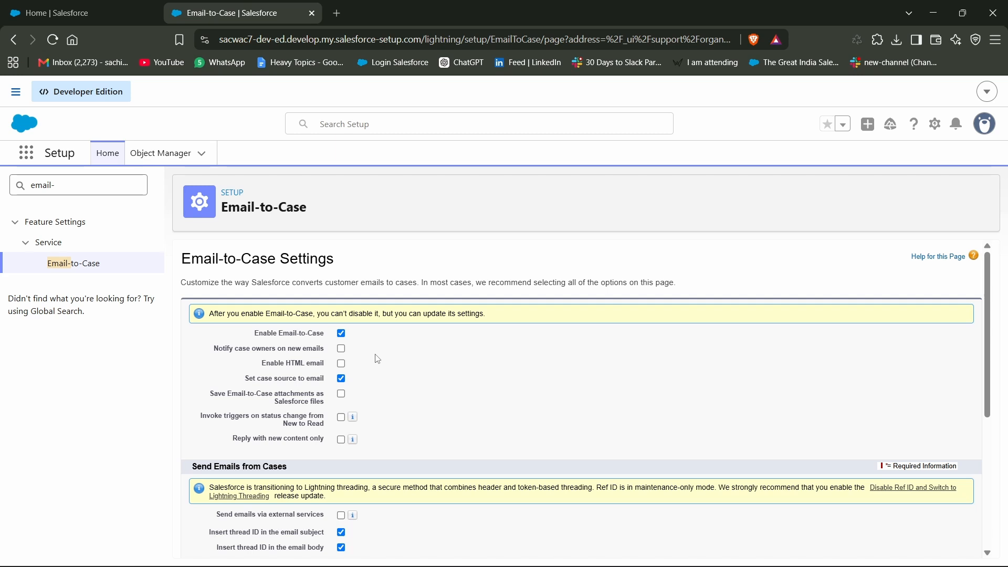
{"action": "scroll", "coordinate": [377, 359], "scroll_direction": "down", "scroll_amount": 5}
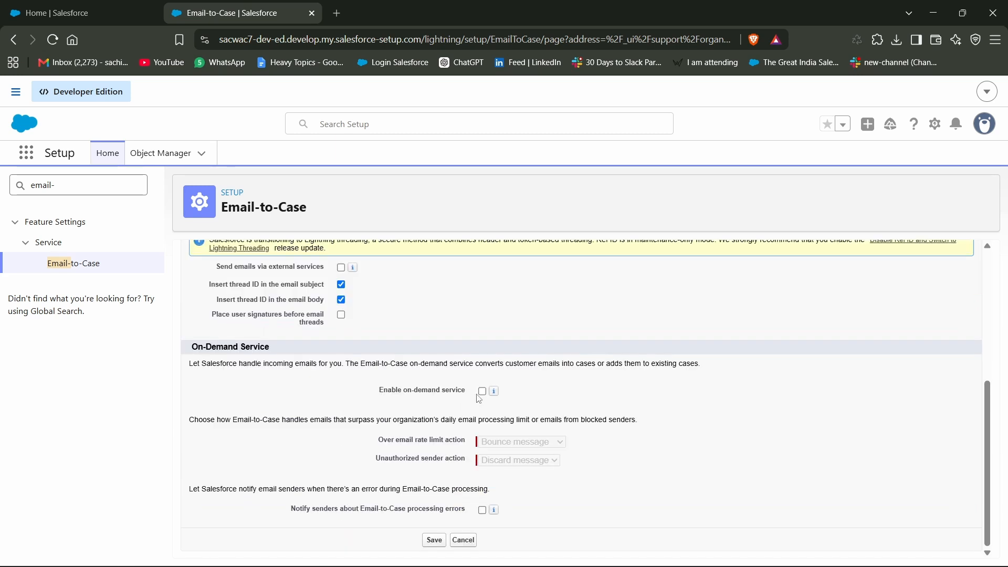
{"action": "left_click", "coordinate": [481, 391]}
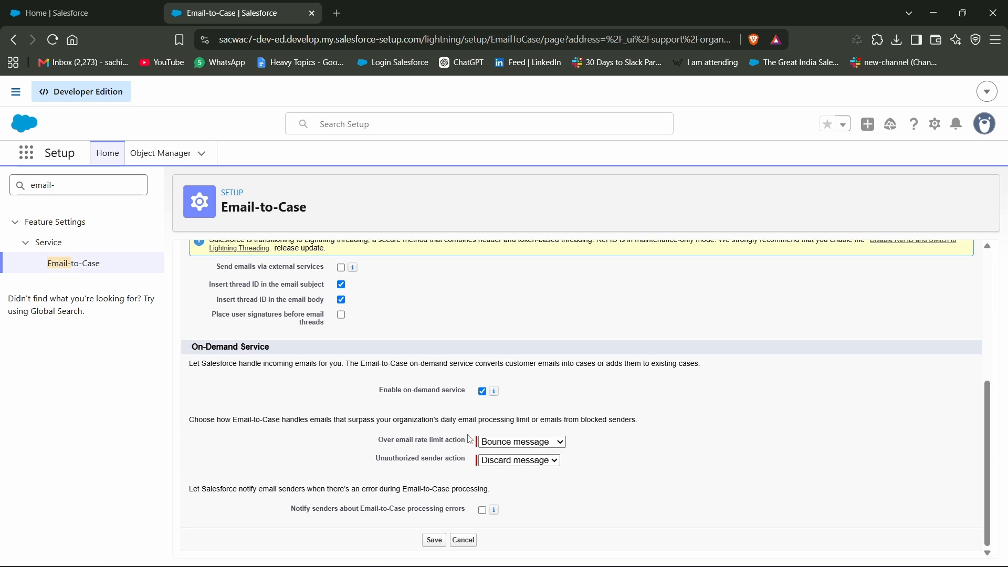
Set the over email rate limit action to Bounce message and the unauthorized sender action to Discard message, and save the settings
{"action": "left_click", "coordinate": [561, 441]}
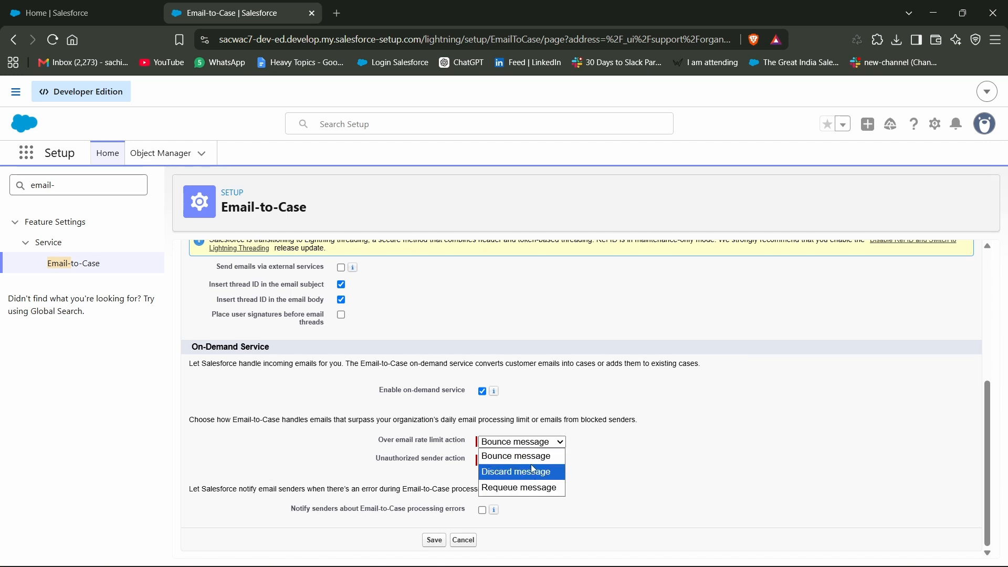
{"action": "left_click", "coordinate": [532, 464]}
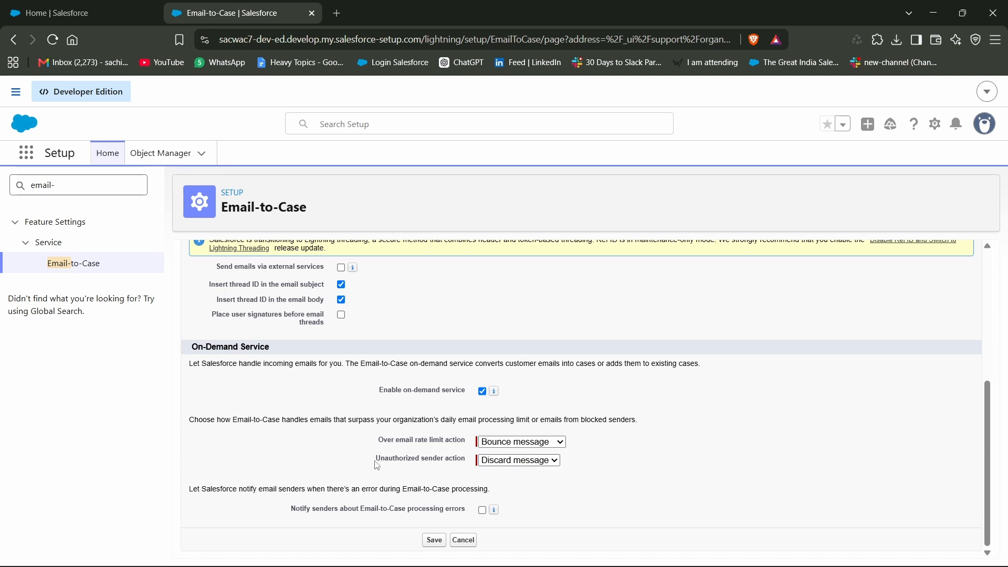
{"action": "left_click_drag", "start_coordinate": [376, 461], "coordinate": [445, 462]}
{"action": "left_click", "coordinate": [595, 459]}
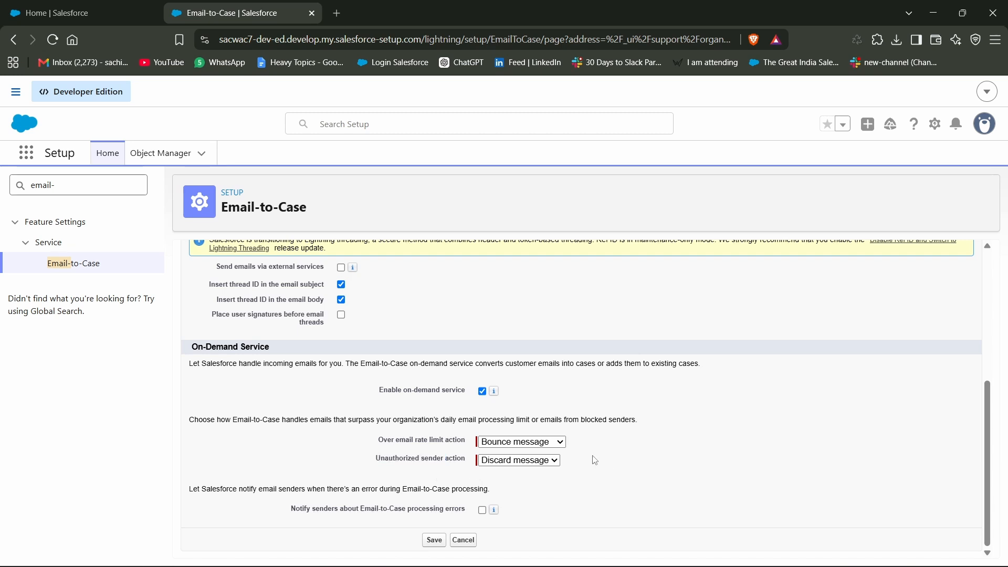
{"action": "left_click", "coordinate": [547, 465]}
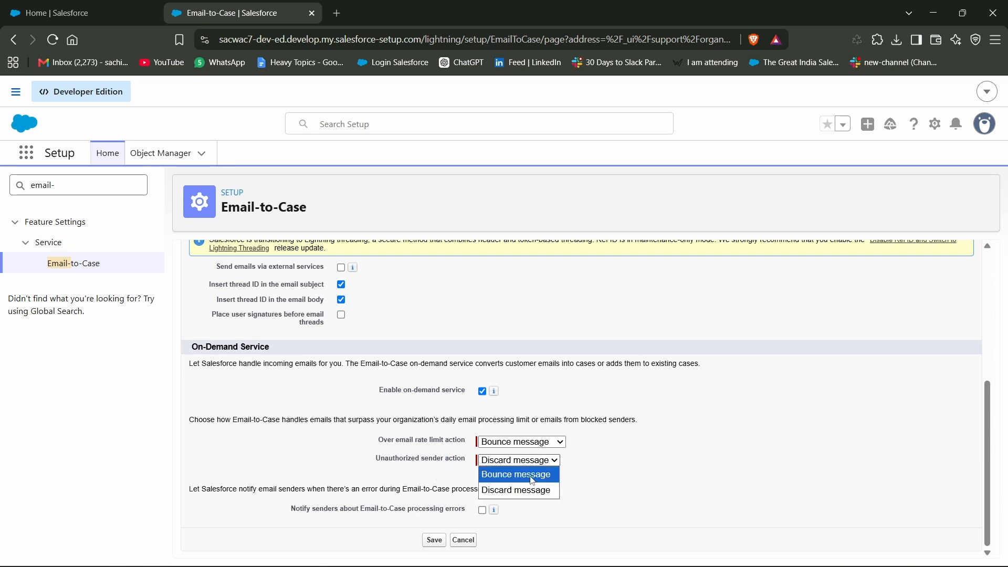
{"action": "left_click", "coordinate": [529, 487]}
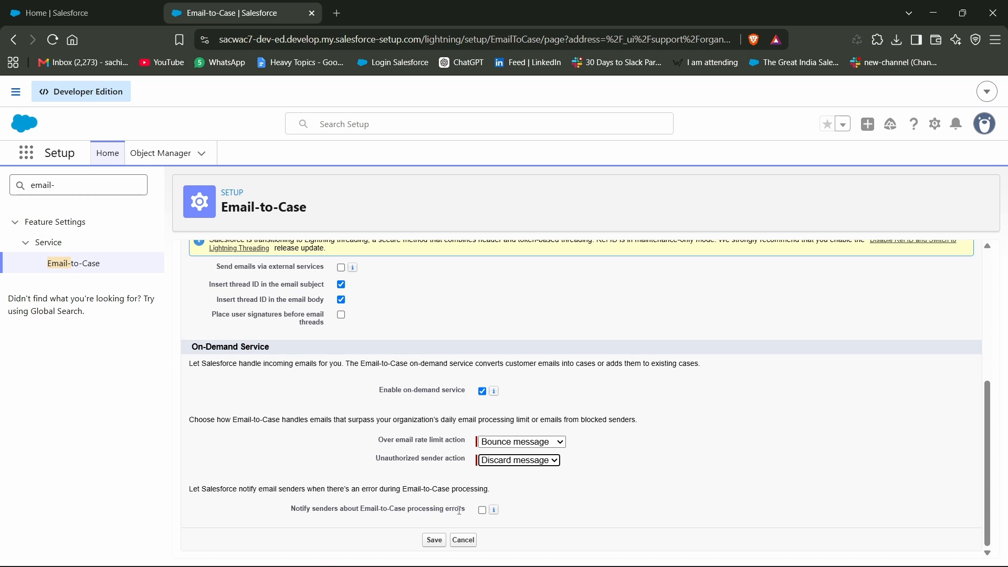
{"action": "left_click", "coordinate": [441, 543]}
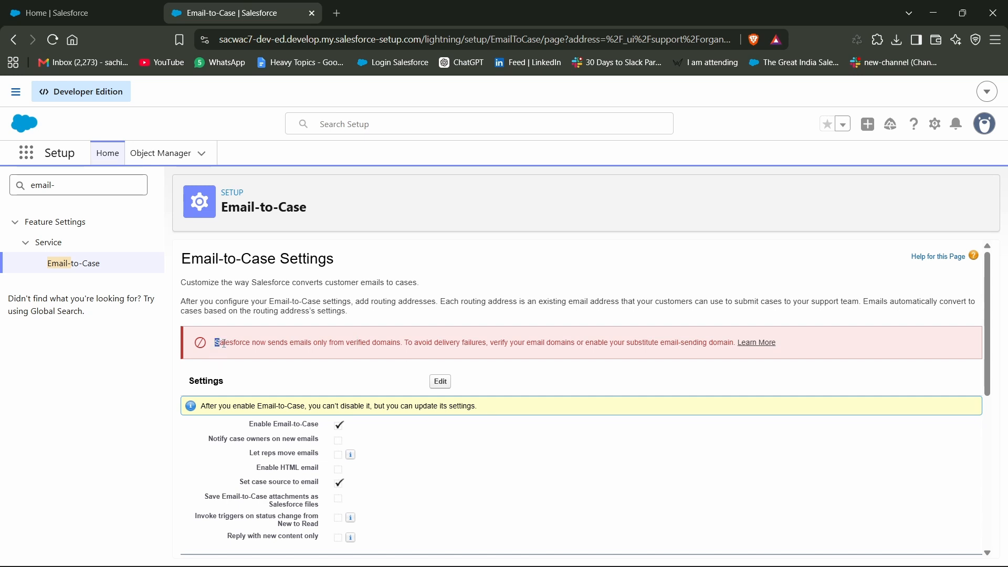
Read the notice about sending emails only from verified domains above the Email-to-Case settings
{"action": "left_click_drag", "start_coordinate": [214, 342], "coordinate": [361, 343]}
{"action": "left_click", "coordinate": [278, 370]}
{"action": "left_click_drag", "start_coordinate": [313, 343], "coordinate": [738, 344]}
{"action": "left_click", "coordinate": [421, 348]}
{"action": "left_click", "coordinate": [514, 353]}
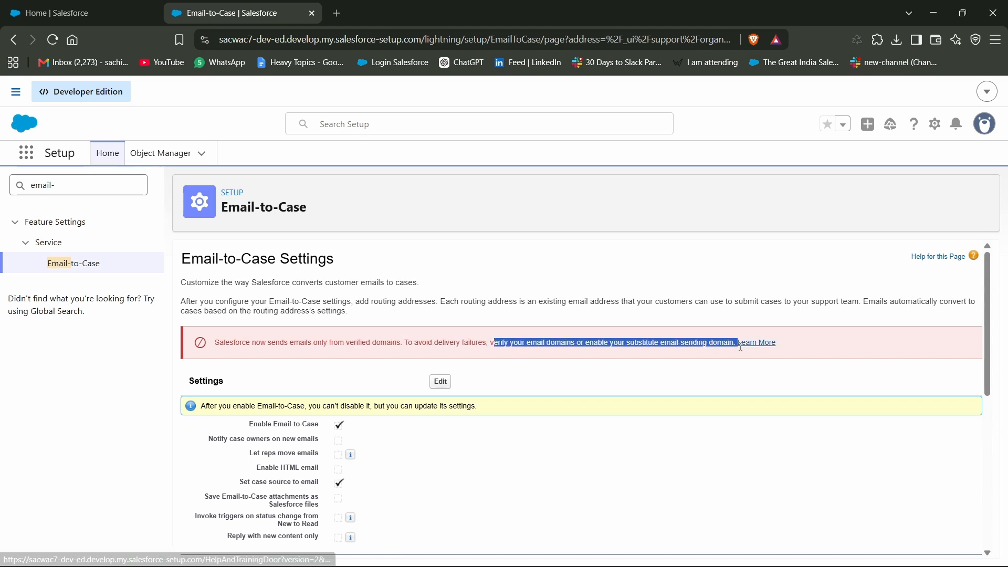
{"action": "left_click", "coordinate": [694, 362]}
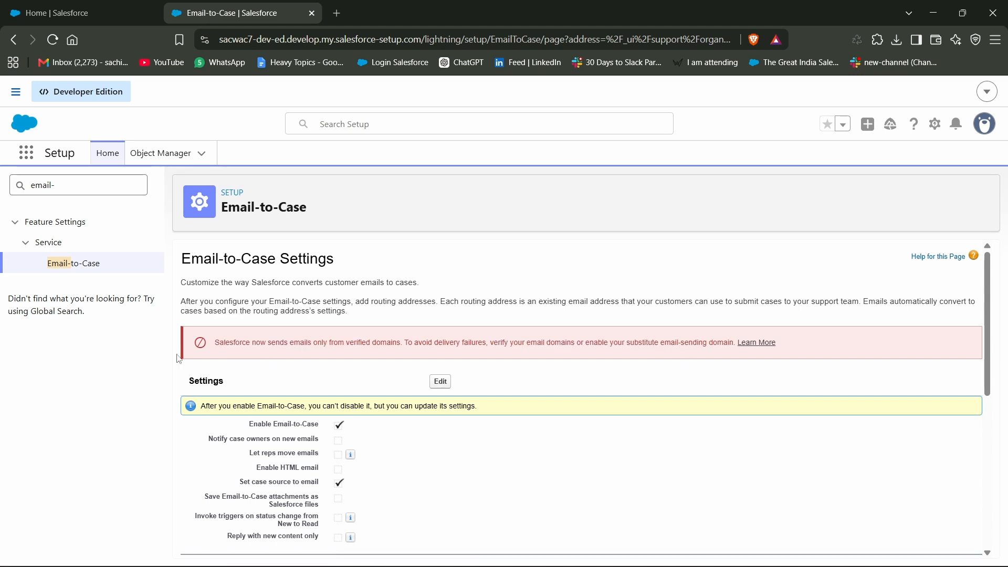
{"action": "left_click_drag", "start_coordinate": [217, 346], "coordinate": [408, 346]}
{"action": "left_click", "coordinate": [363, 374]}
Search Setup for "org" and open the Organization-Wide Addresses page
{"action": "left_click", "coordinate": [72, 184]}
{"action": "key", "text": "ctrl+a"}
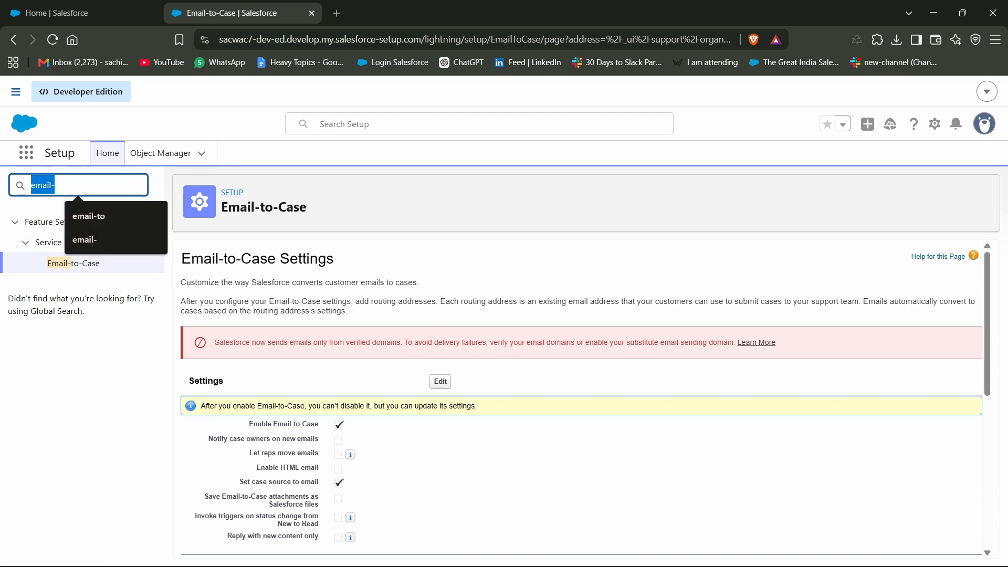
{"action": "key", "text": "BackSpace"}
{"action": "type", "text": "org"}
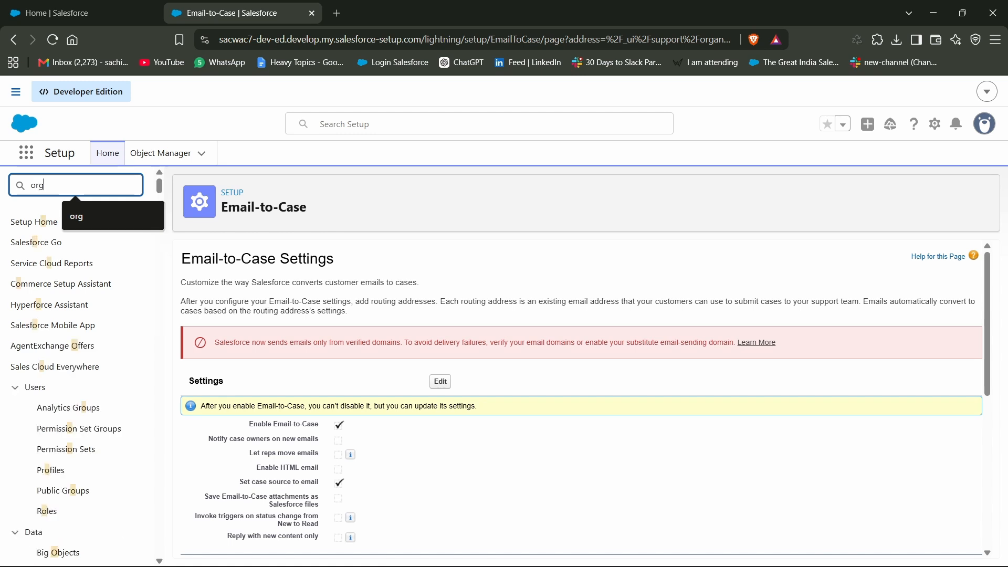
{"action": "left_click", "coordinate": [93, 264]}
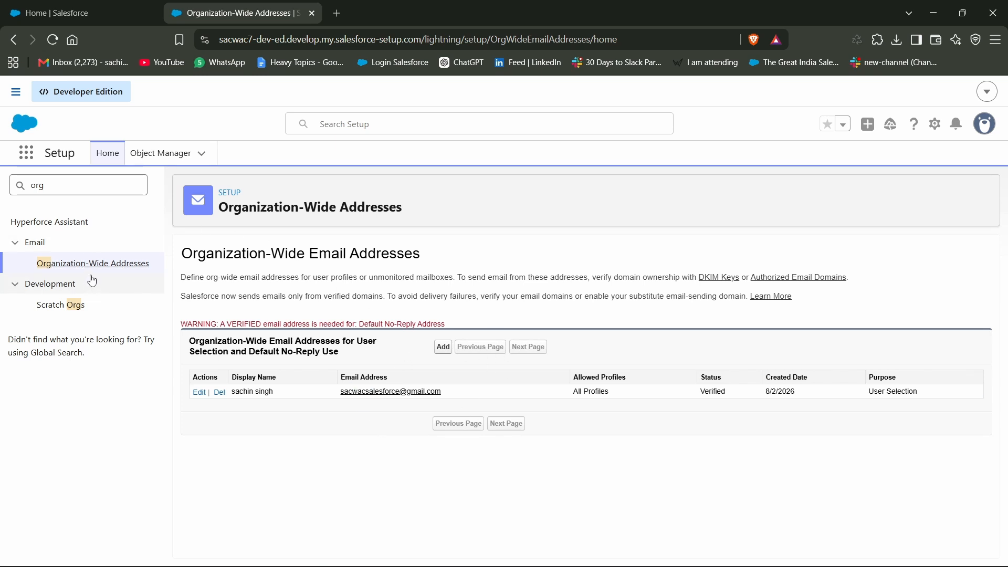
{"action": "left_click", "coordinate": [444, 347]}
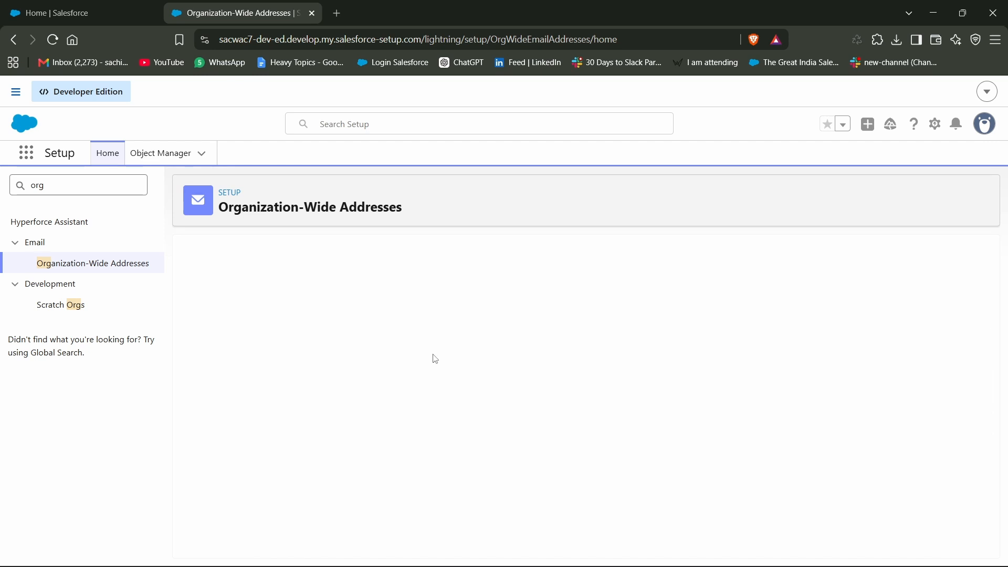
{"action": "scroll", "coordinate": [393, 370], "scroll_direction": "down", "scroll_amount": 1}
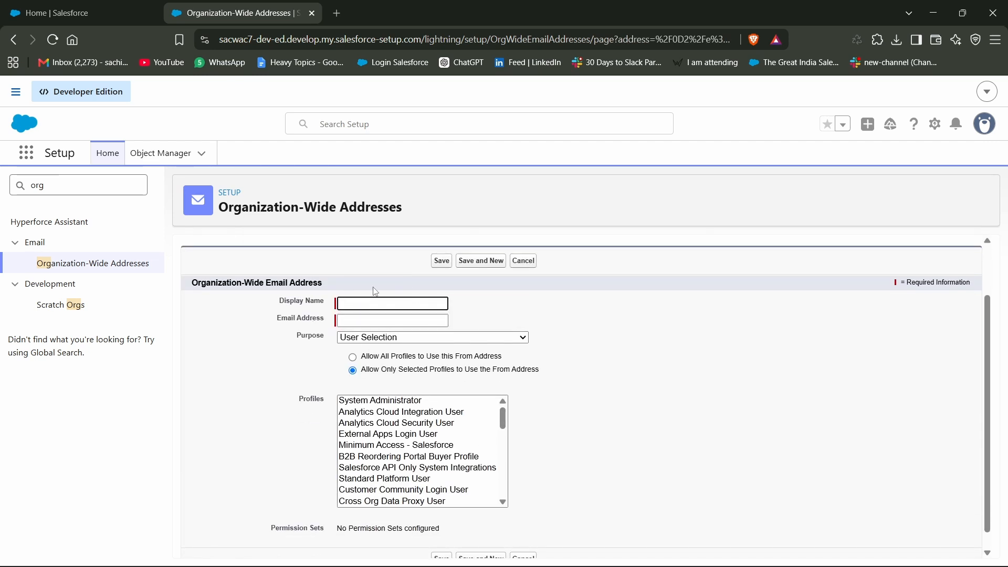
{"action": "left_click", "coordinate": [360, 320]}
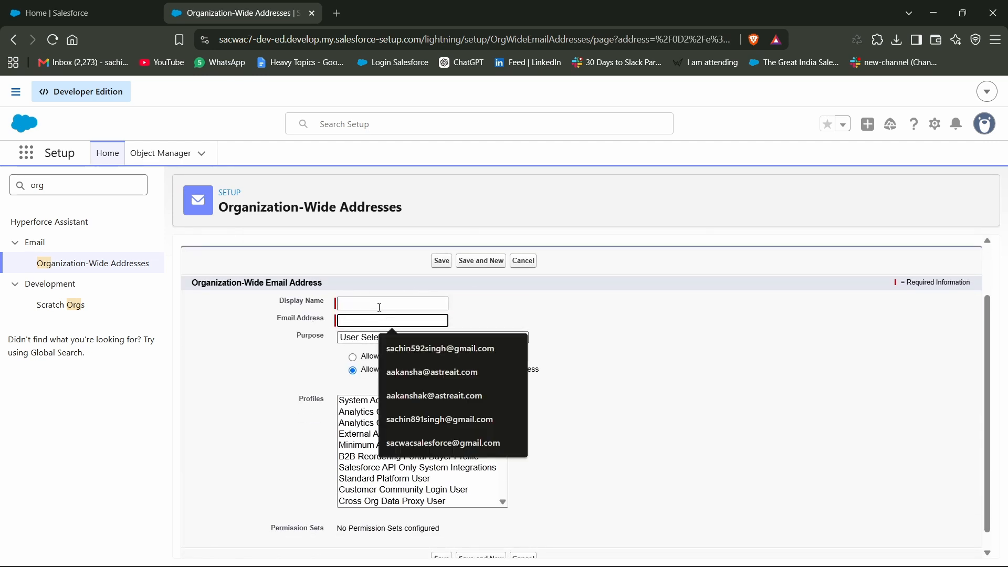
{"action": "left_click", "coordinate": [510, 306]}
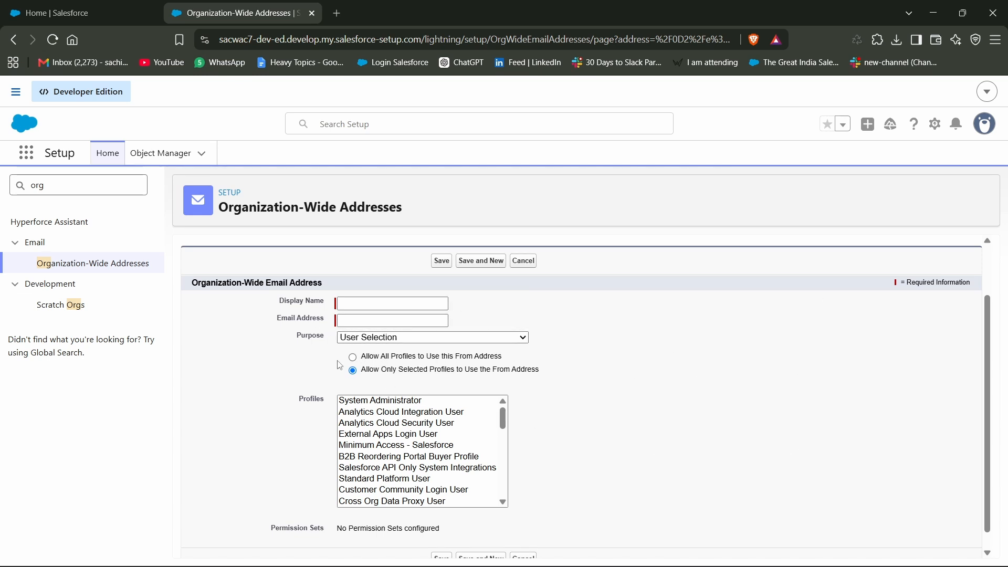
{"action": "left_click", "coordinate": [354, 358]}
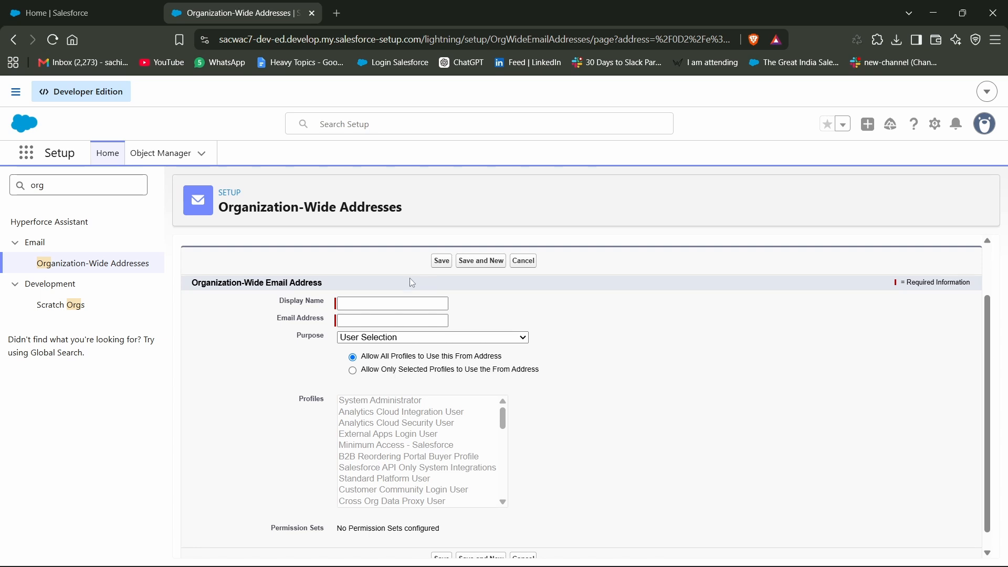
{"action": "left_click", "coordinate": [520, 260]}
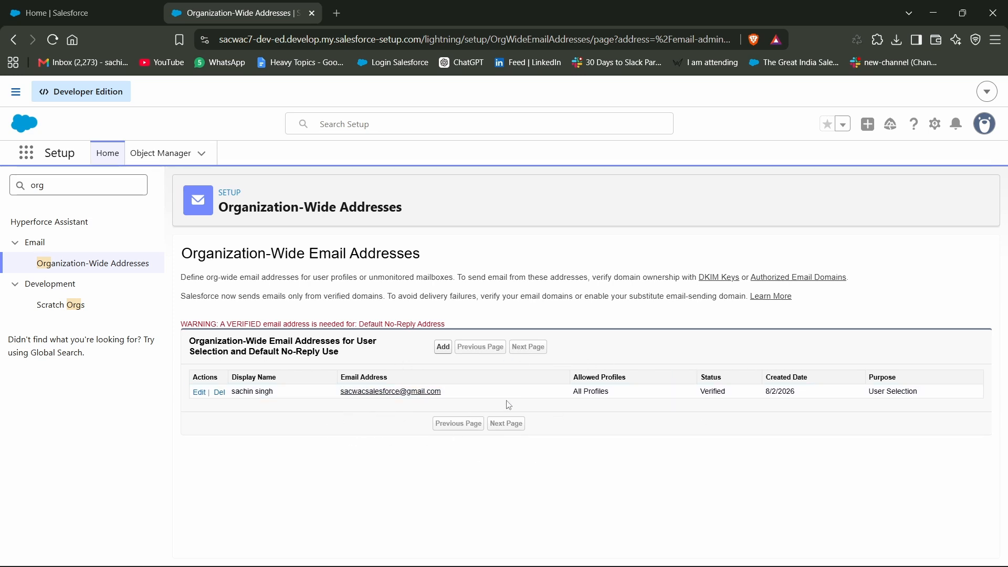
Check the verification status of the existing organization-wide address, and reopen the Email-to-Case page by searching Setup for "email-t"
{"action": "double_click", "coordinate": [714, 391]}
{"action": "double_click", "coordinate": [12, 191]}
{"action": "key", "text": "BackSpace"}
{"action": "type", "text": "e"}
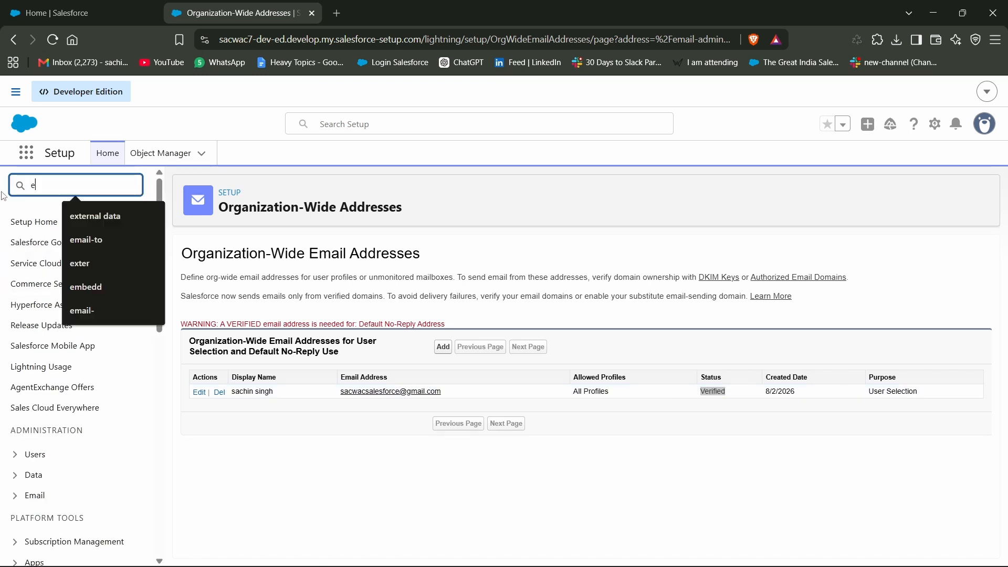
{"action": "type", "text": "mail-t"}
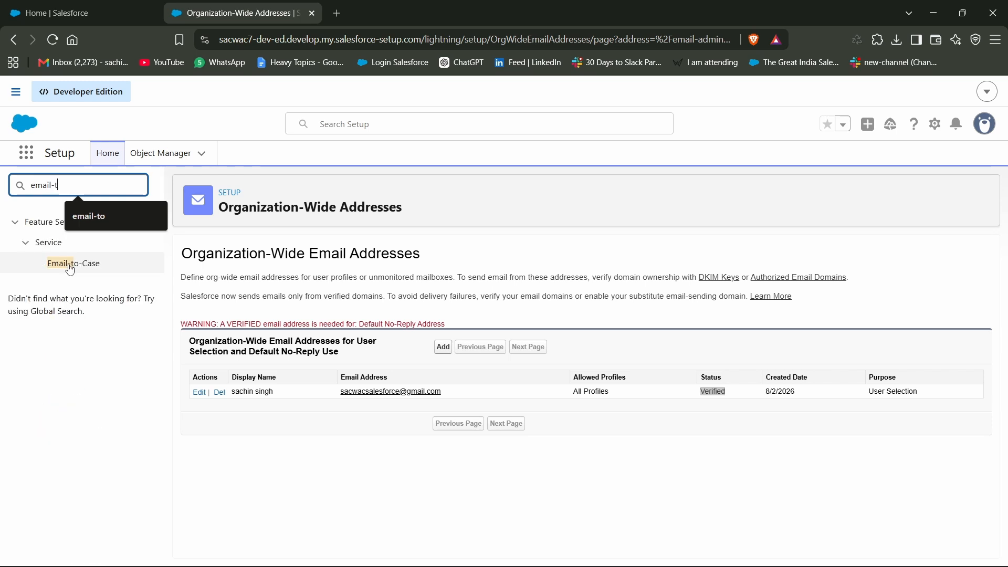
{"action": "left_click", "coordinate": [58, 262]}
Start a new routing address with Email2Case as its source
{"action": "scroll", "coordinate": [323, 473], "scroll_direction": "down", "scroll_amount": 5}
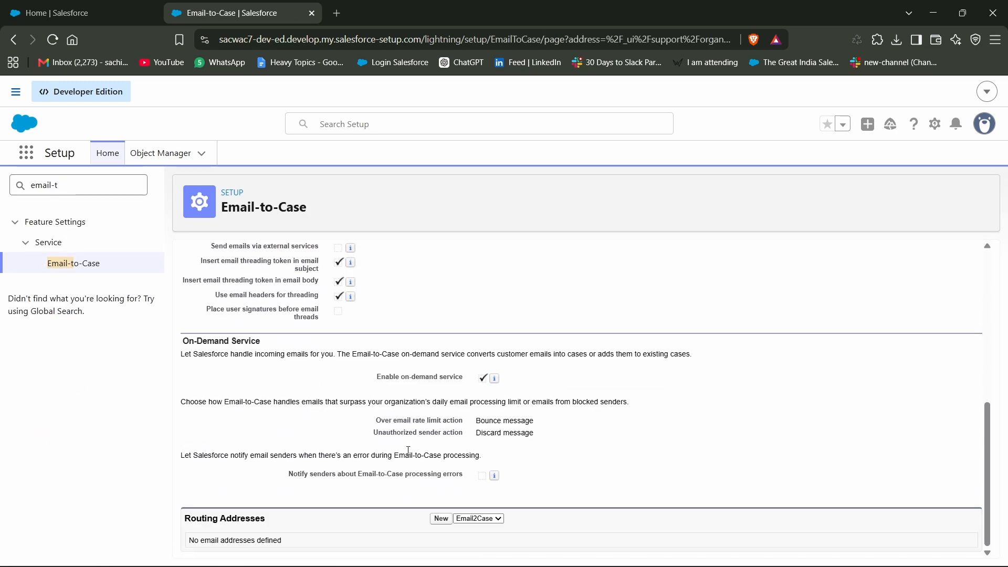
{"action": "left_click_drag", "start_coordinate": [187, 519], "coordinate": [286, 519]}
{"action": "left_click", "coordinate": [493, 518]}
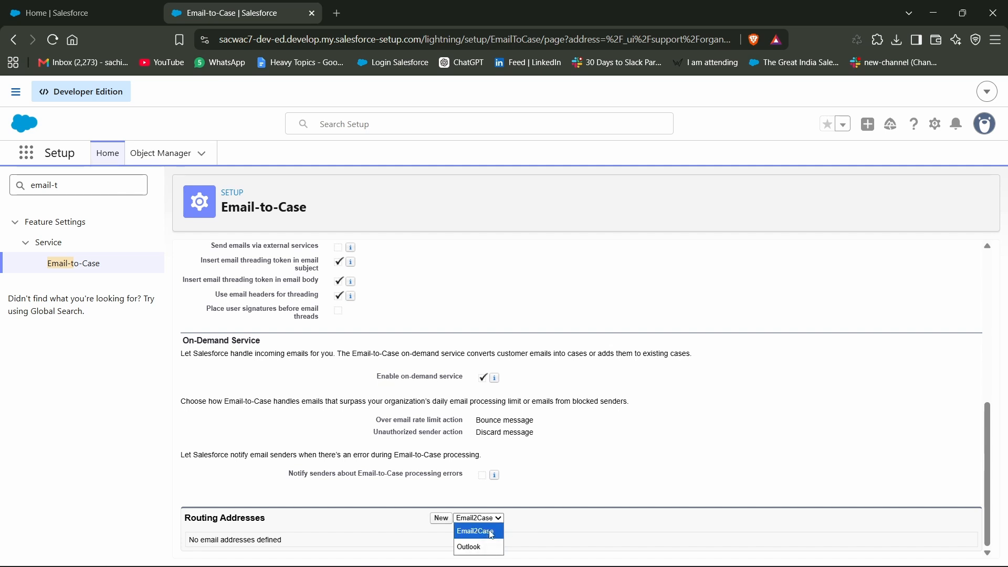
{"action": "left_click", "coordinate": [491, 534]}
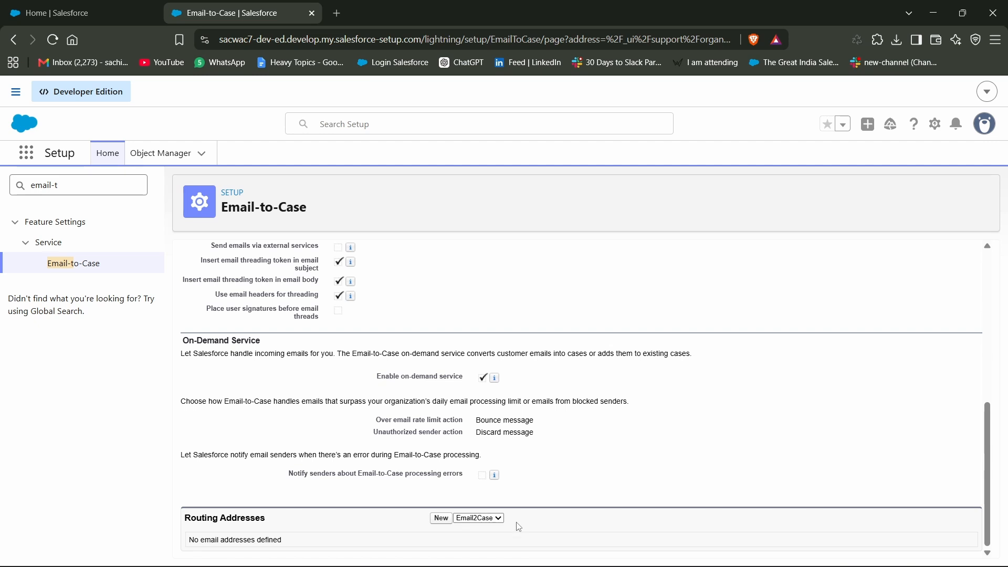
{"action": "left_click", "coordinate": [441, 518]}
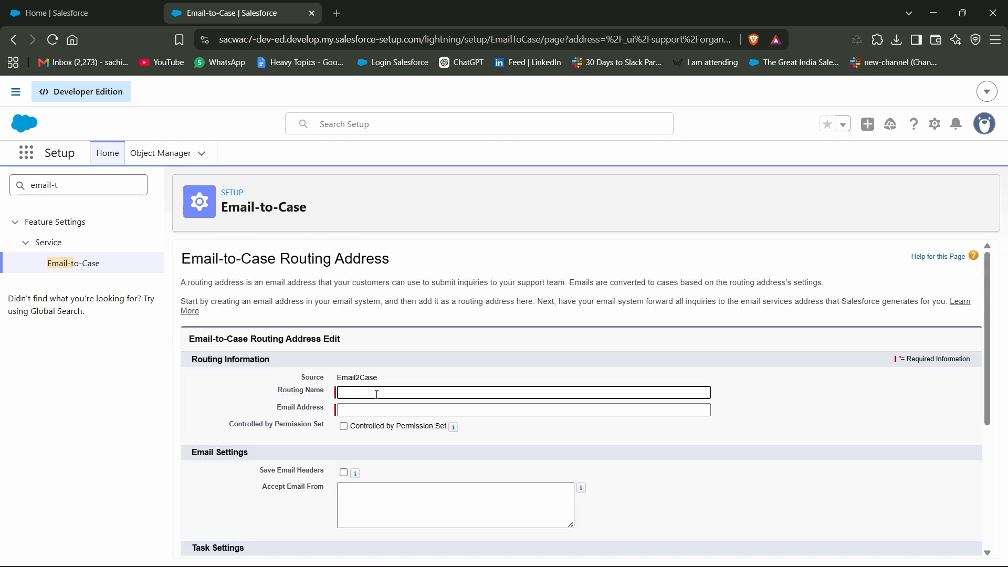
Name the routing address "Support Email" and fill in the verified support email address
{"action": "left_click", "coordinate": [376, 394]}
{"action": "left_click", "coordinate": [437, 419]}
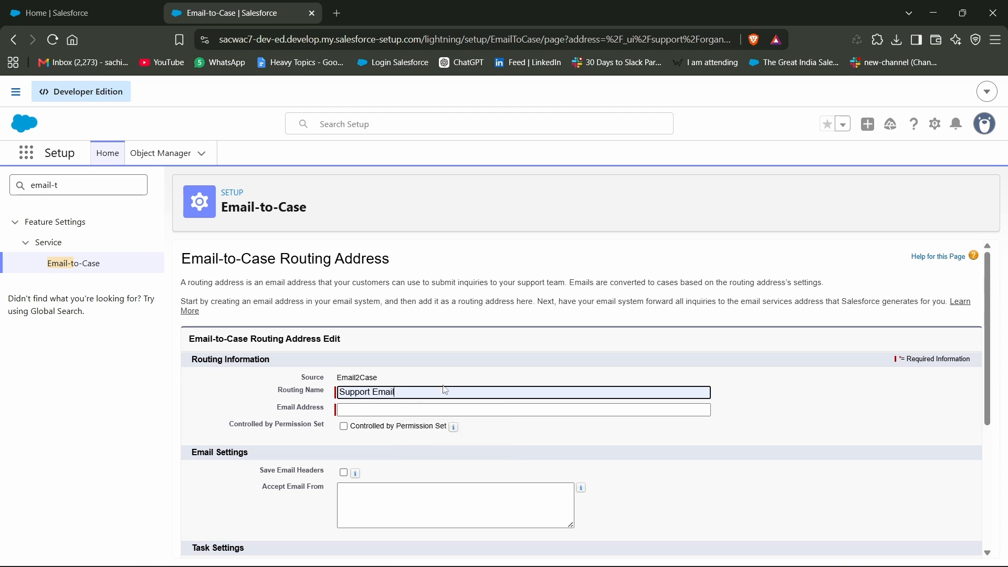
{"action": "left_click", "coordinate": [371, 410]}
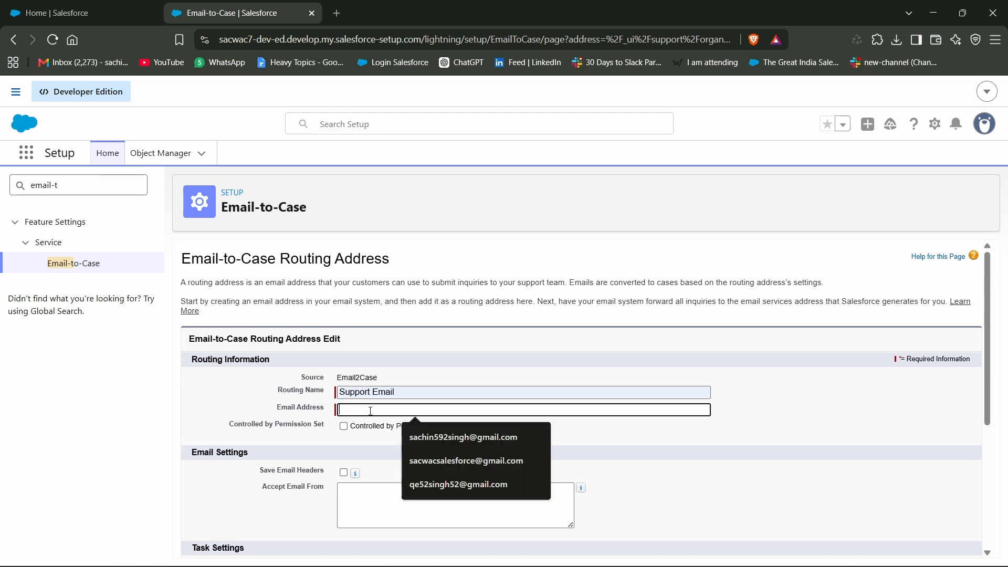
{"action": "left_click", "coordinate": [466, 460]}
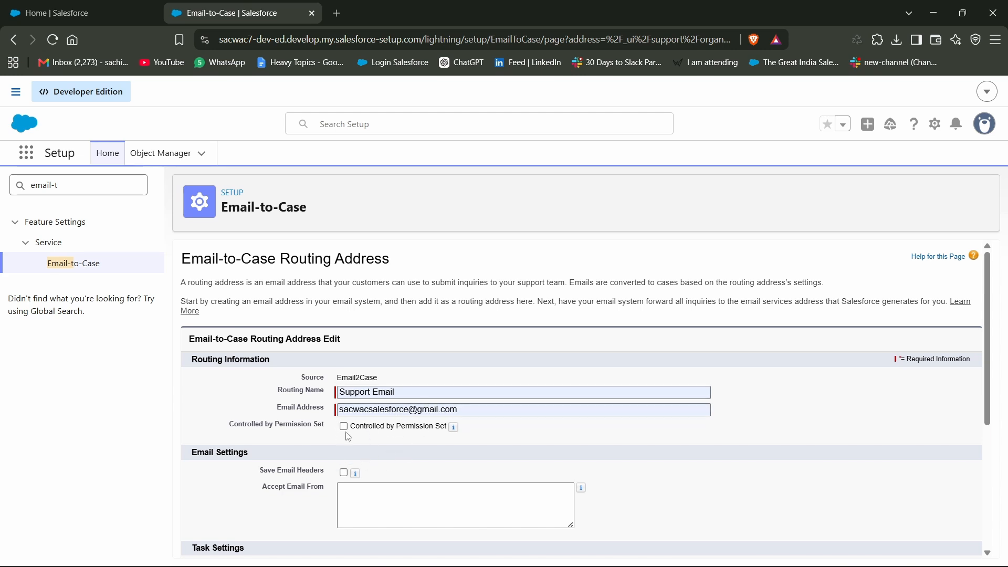
{"action": "scroll", "coordinate": [346, 436], "scroll_direction": "down", "scroll_amount": 2}
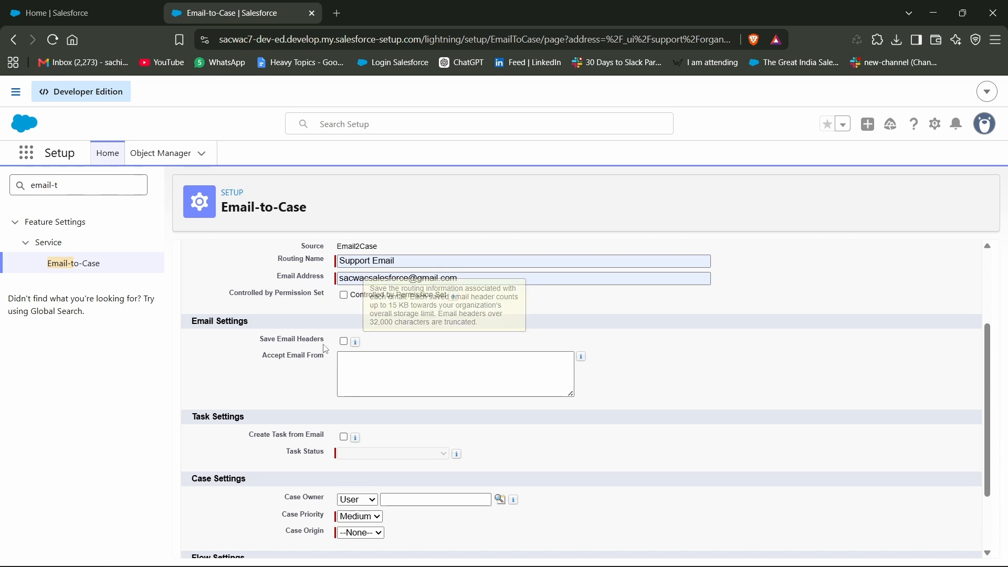
{"action": "left_click", "coordinate": [359, 367]}
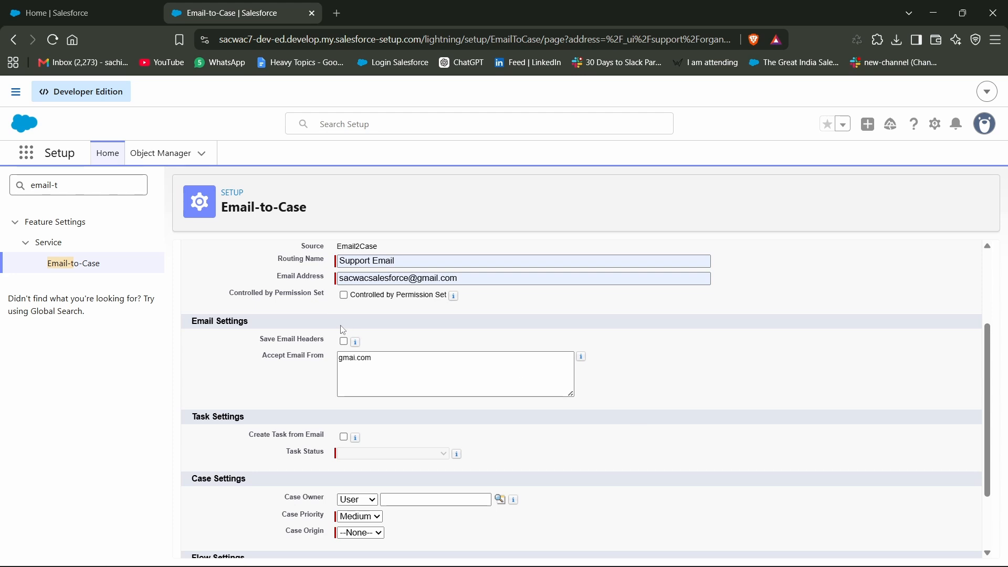
{"action": "left_click_drag", "start_coordinate": [387, 357], "coordinate": [317, 369]}
{"action": "key", "text": "BackSpace"}
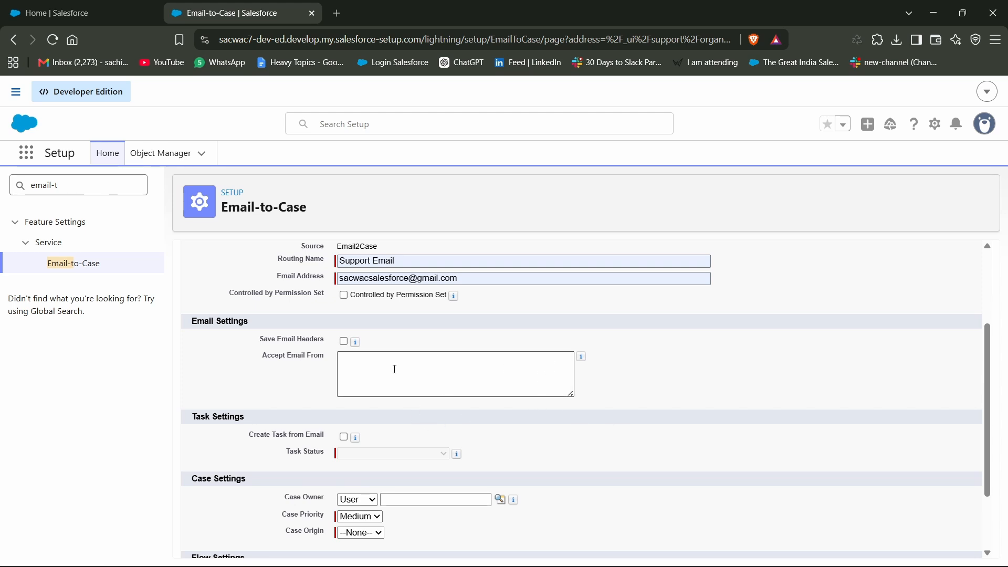
Look up the user who owns incoming cases and assign them as Case Owner in the routing address's case settings
{"action": "scroll", "coordinate": [393, 366], "scroll_direction": "down", "scroll_amount": 2}
{"action": "mouse_move", "coordinate": [356, 348]}
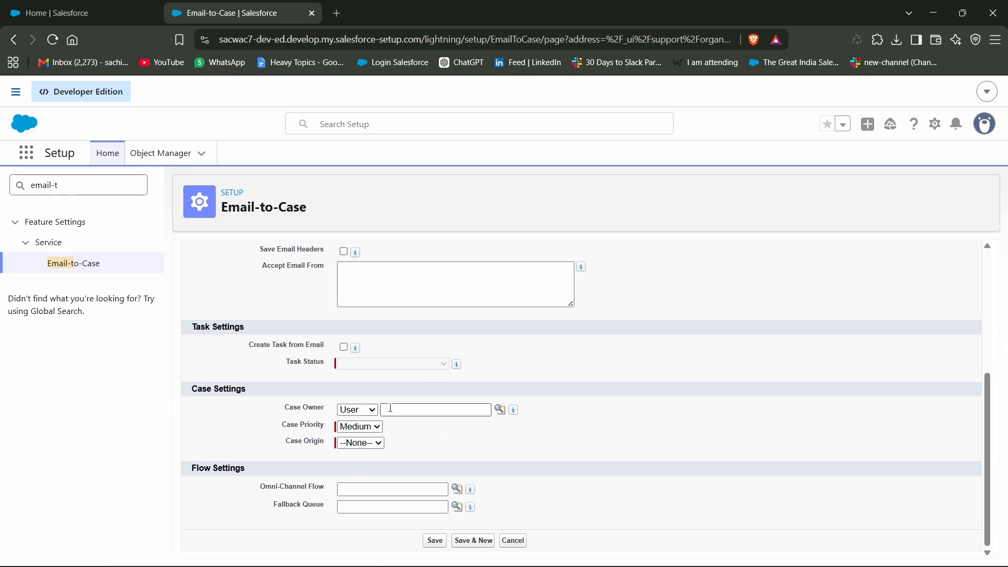
{"action": "left_click", "coordinate": [500, 409]}
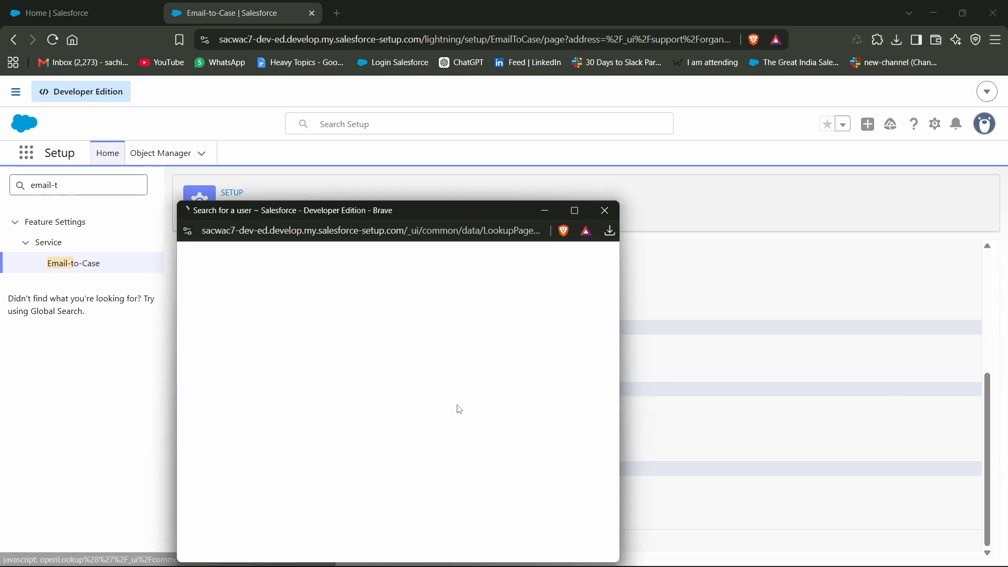
{"action": "left_click", "coordinate": [218, 384]}
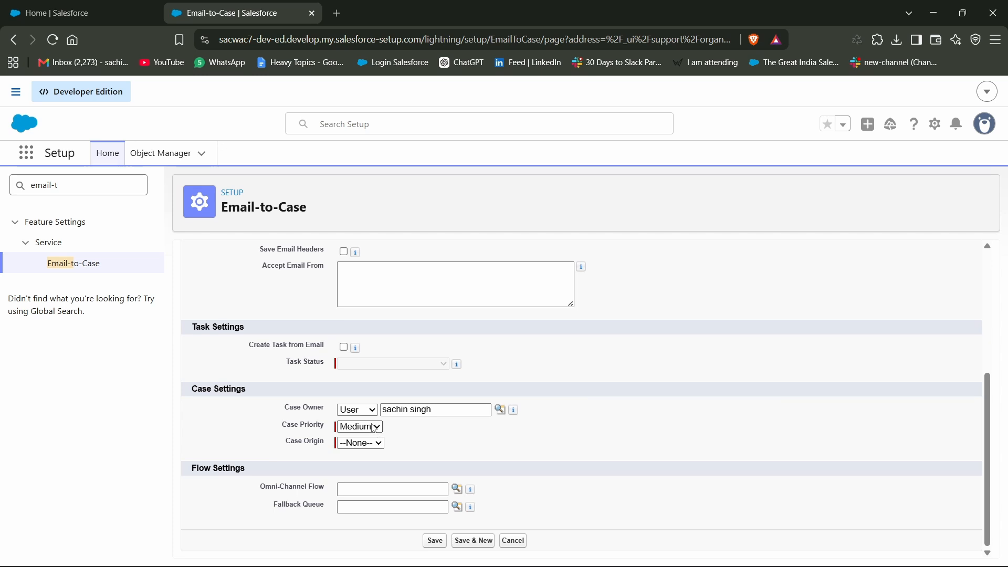
Set the routing address's Case Origin to Email and save the routing address
{"action": "left_click", "coordinate": [376, 444]}
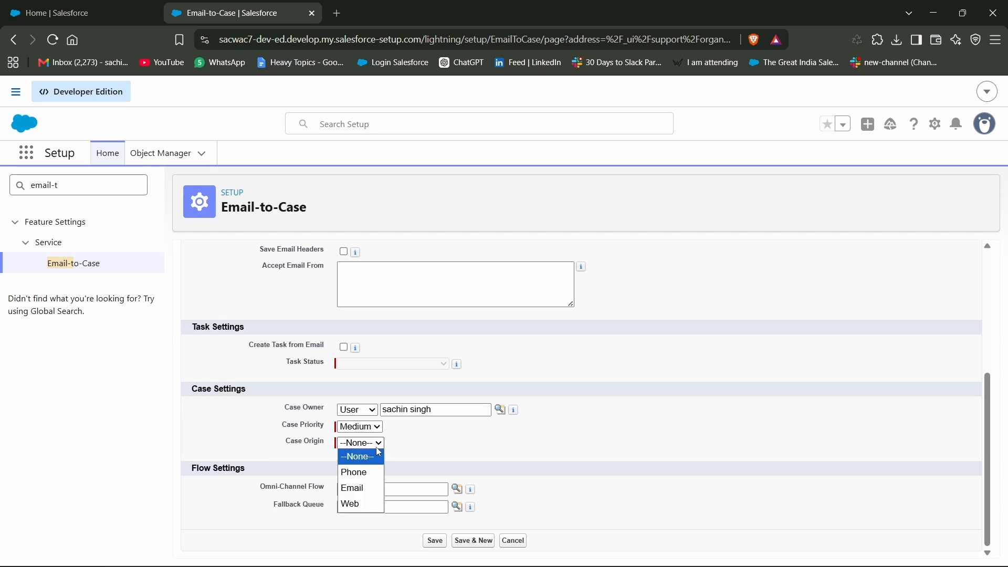
{"action": "left_click", "coordinate": [359, 489]}
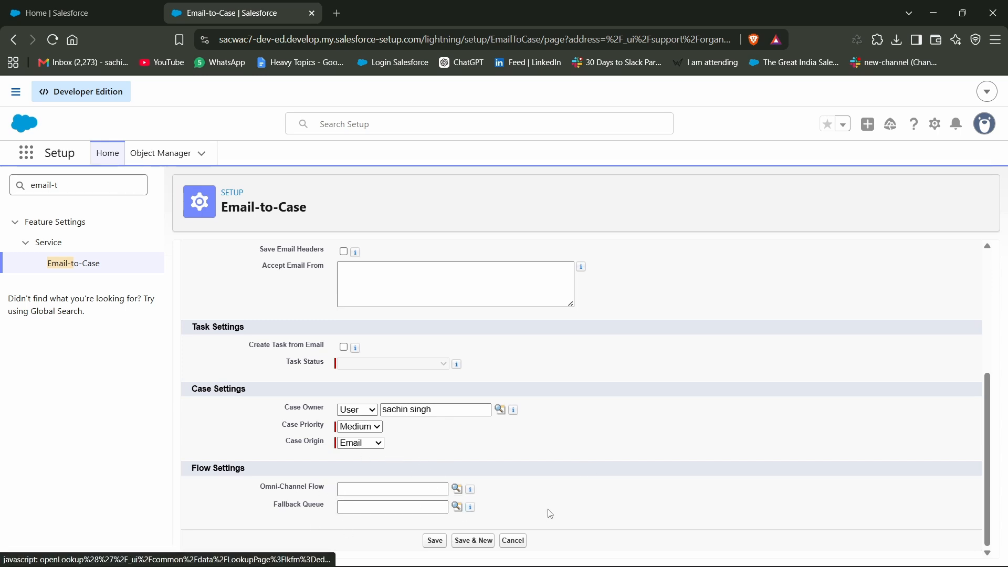
{"action": "left_click", "coordinate": [435, 541]}
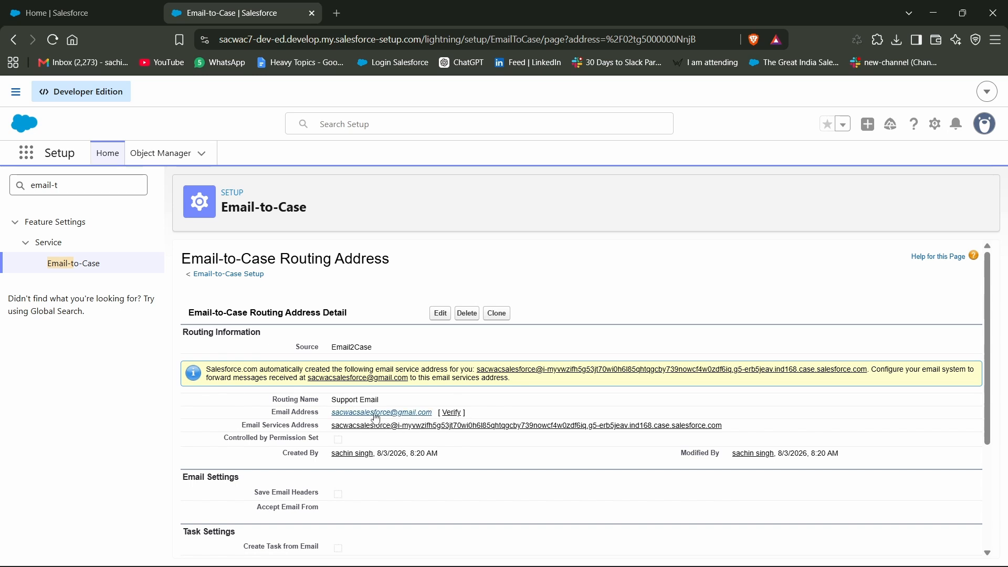
Request verification of the routing address's email and confirm it through the link in the Salesforce message received in Gmail
{"action": "left_click", "coordinate": [451, 414]}
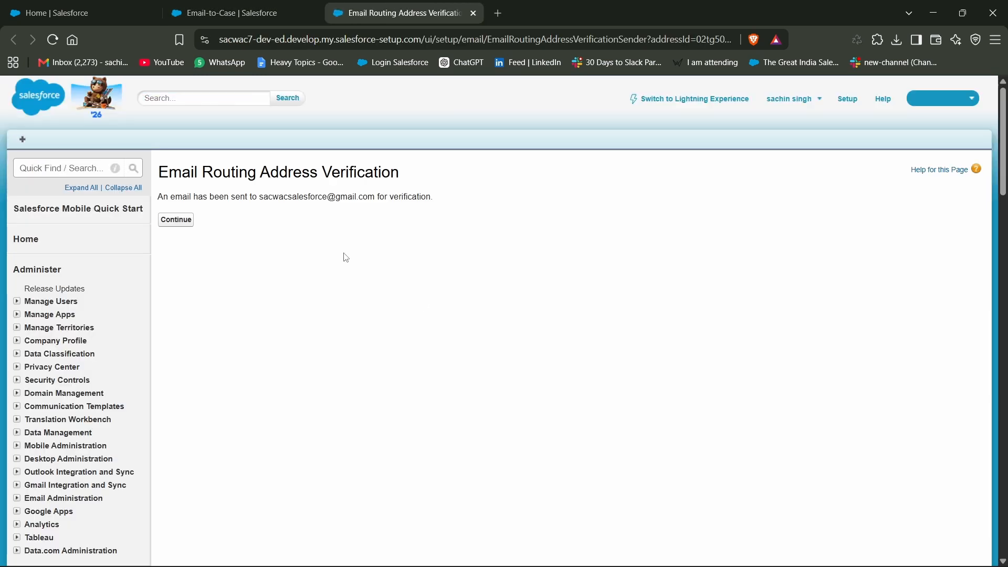
{"action": "left_click", "coordinate": [180, 225]}
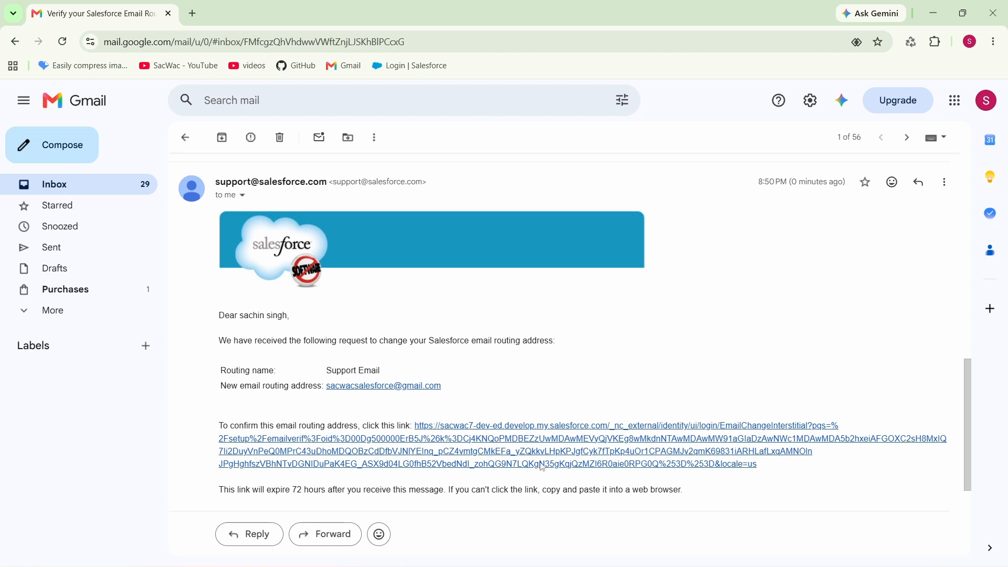
{"action": "left_click", "coordinate": [470, 445]}
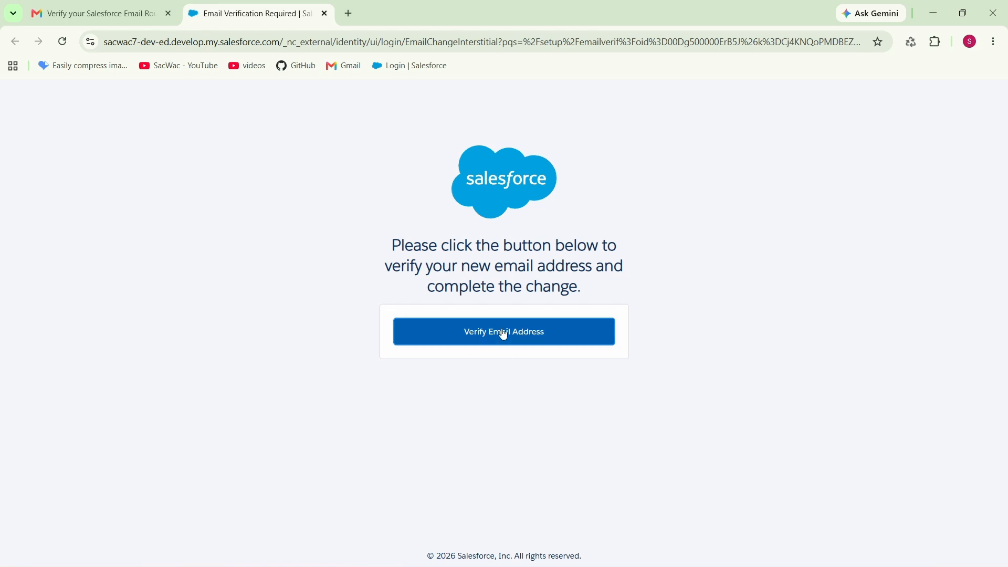
{"action": "left_click", "coordinate": [505, 335]}
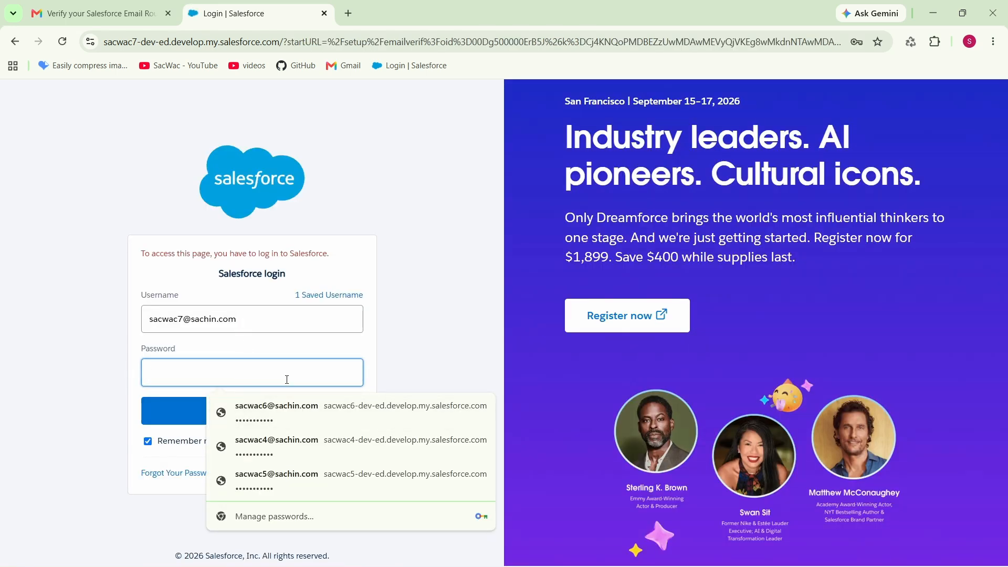
Log in to Salesforce with the account password, save the login in the browser and continue past the verification page
{"action": "left_click", "coordinate": [251, 411]}
{"action": "left_click", "coordinate": [252, 411]}
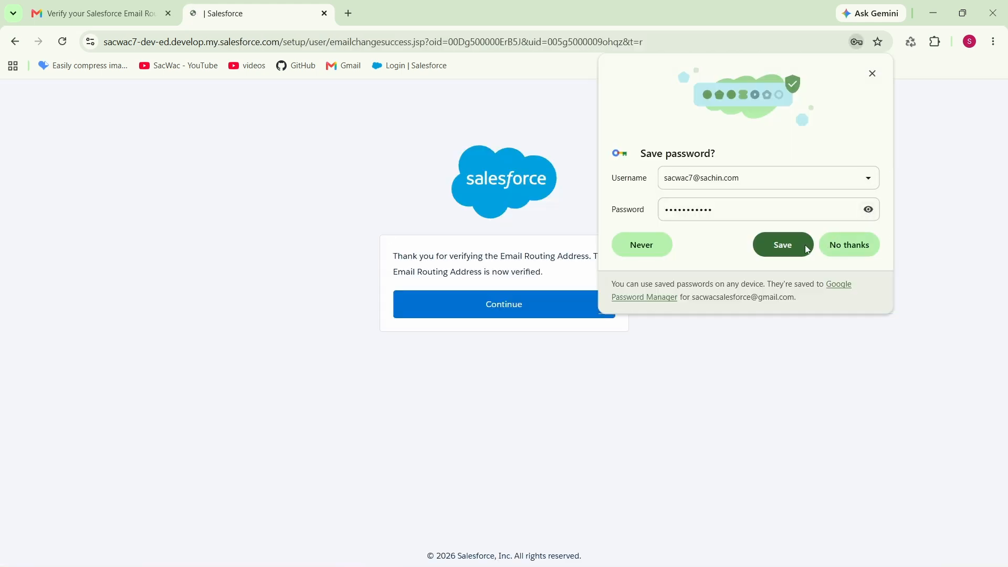
{"action": "left_click", "coordinate": [783, 247]}
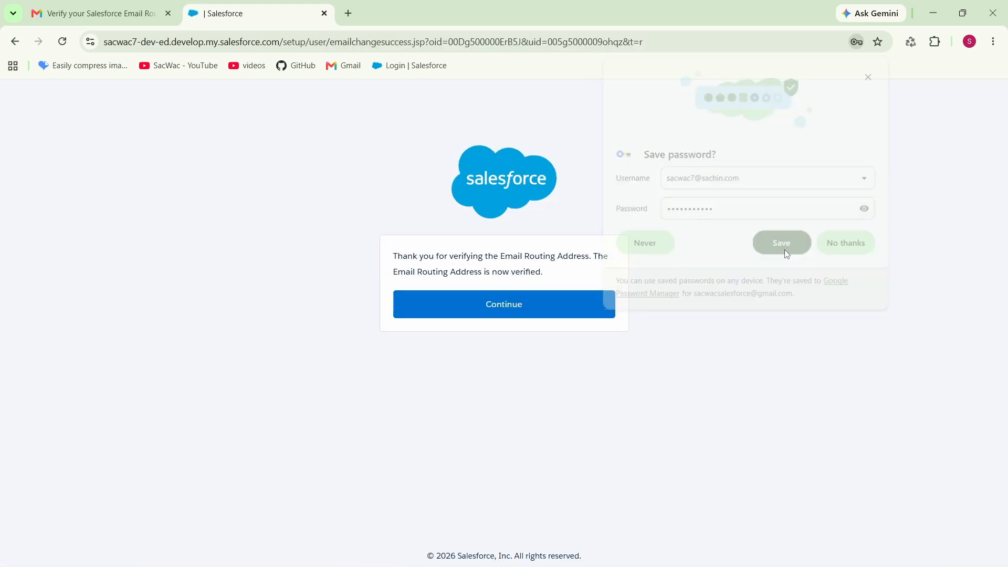
{"action": "left_click", "coordinate": [507, 314]}
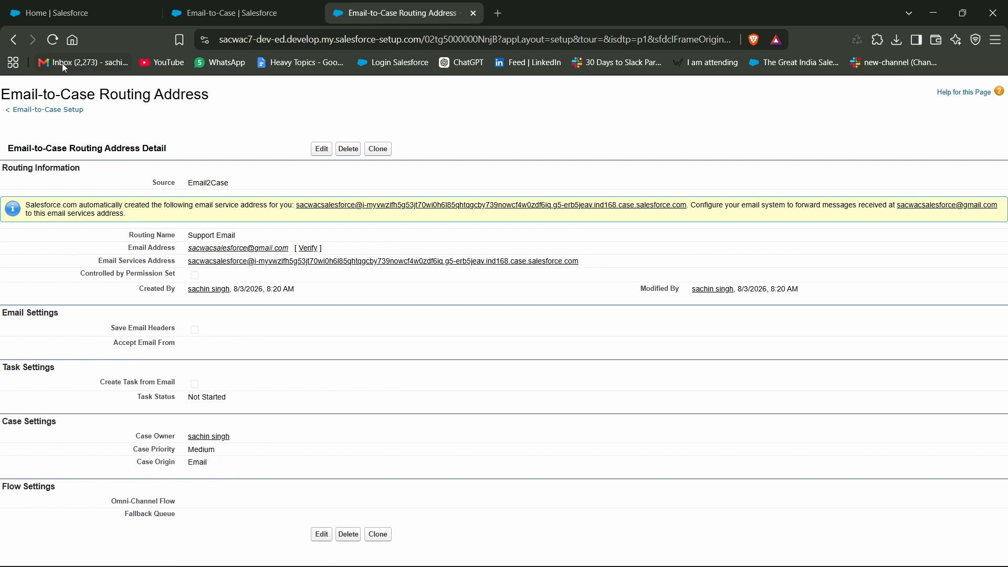
Reload the routing address details to check its verification status, and copy its email services address from the Routing Addresses list
{"action": "left_click", "coordinate": [52, 40]}
{"action": "left_click_drag", "start_coordinate": [328, 248], "coordinate": [286, 245]}
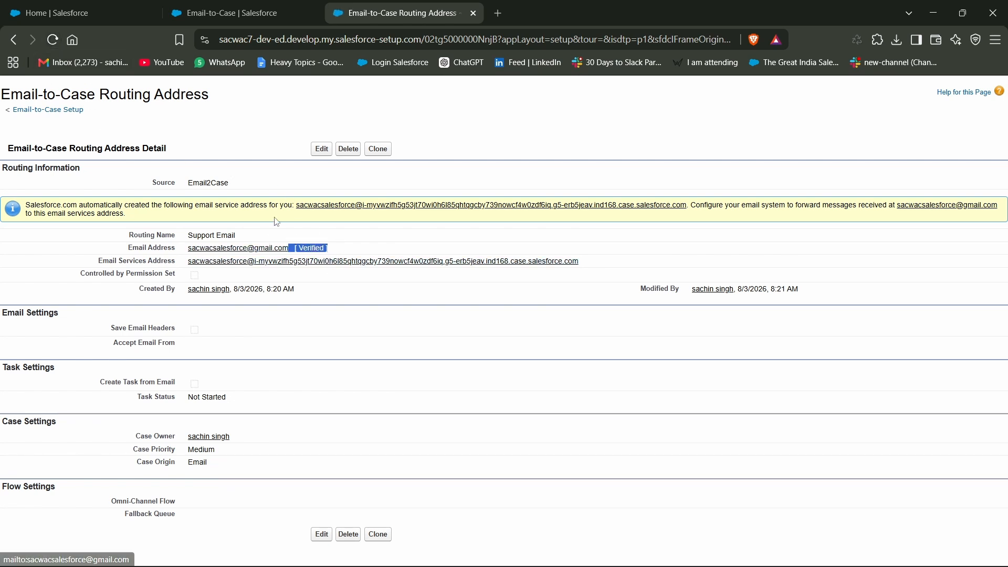
{"action": "left_click", "coordinate": [261, 9]}
{"action": "scroll", "coordinate": [394, 374], "scroll_direction": "down", "scroll_amount": 3}
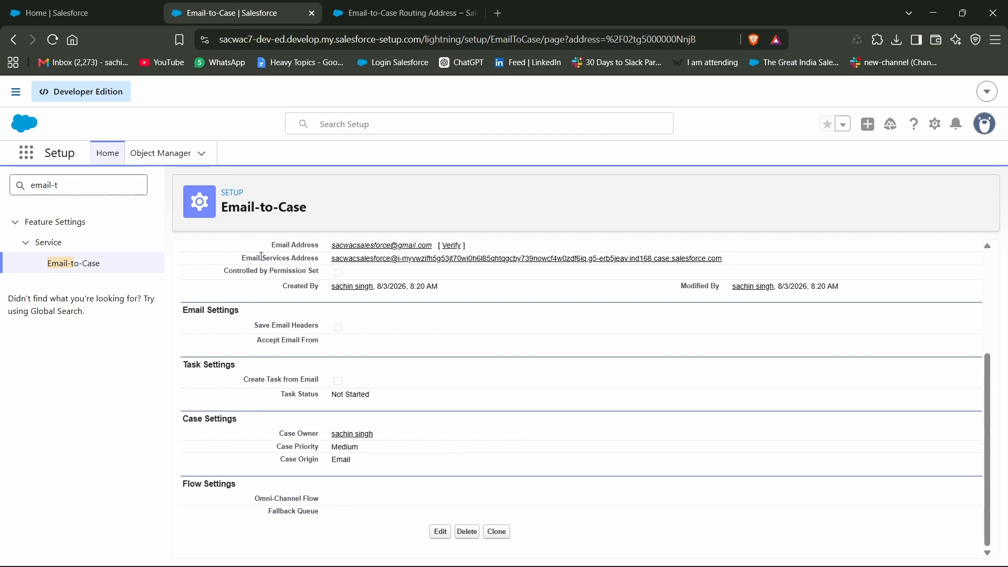
{"action": "scroll", "coordinate": [286, 294], "scroll_direction": "up", "scroll_amount": 1}
{"action": "scroll", "coordinate": [282, 300], "scroll_direction": "down", "scroll_amount": 1}
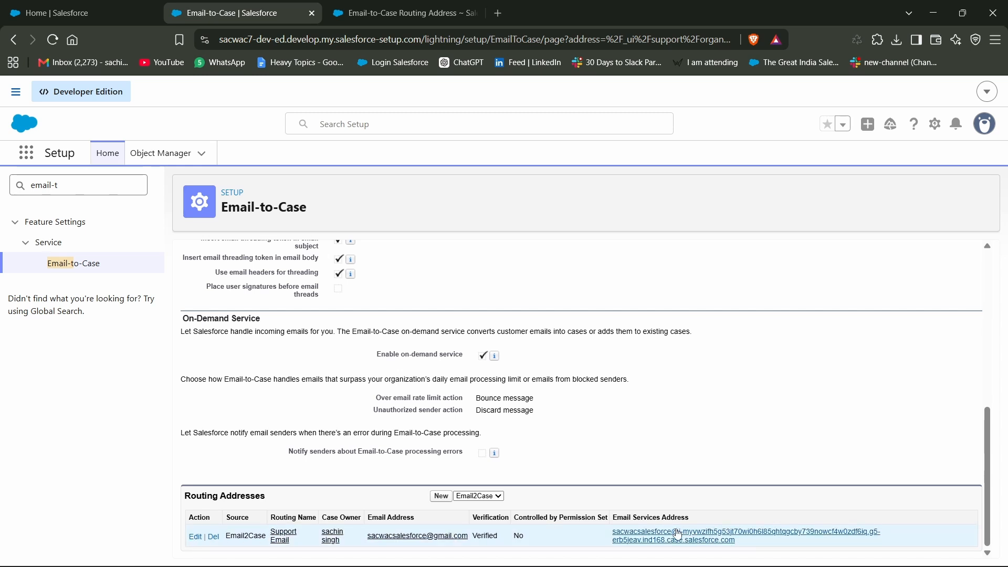
{"action": "left_click_drag", "start_coordinate": [611, 532], "coordinate": [741, 546]}
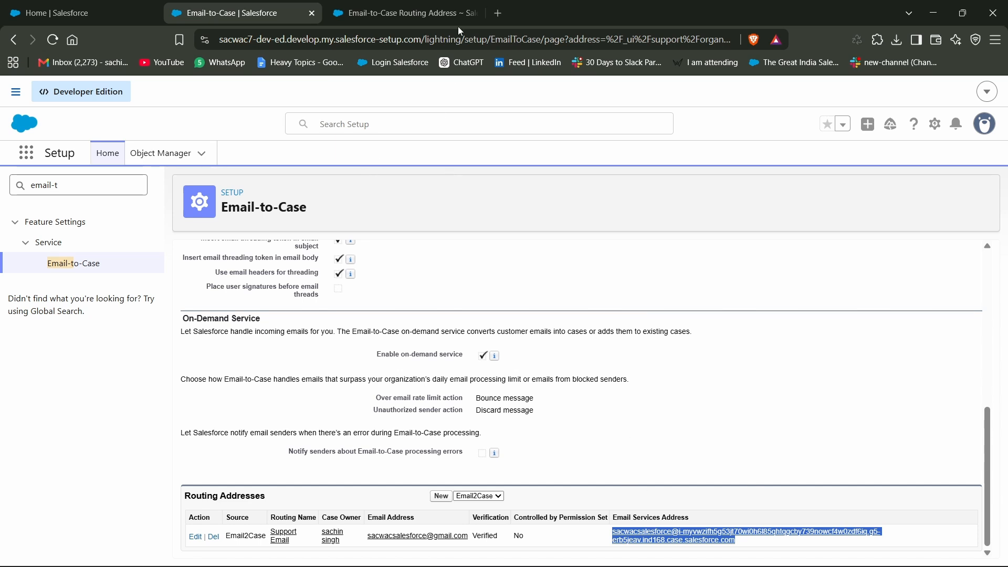
Open Gmail in a new browser tab and start a message addressed to the copied email services address
{"action": "left_click", "coordinate": [506, 14]}
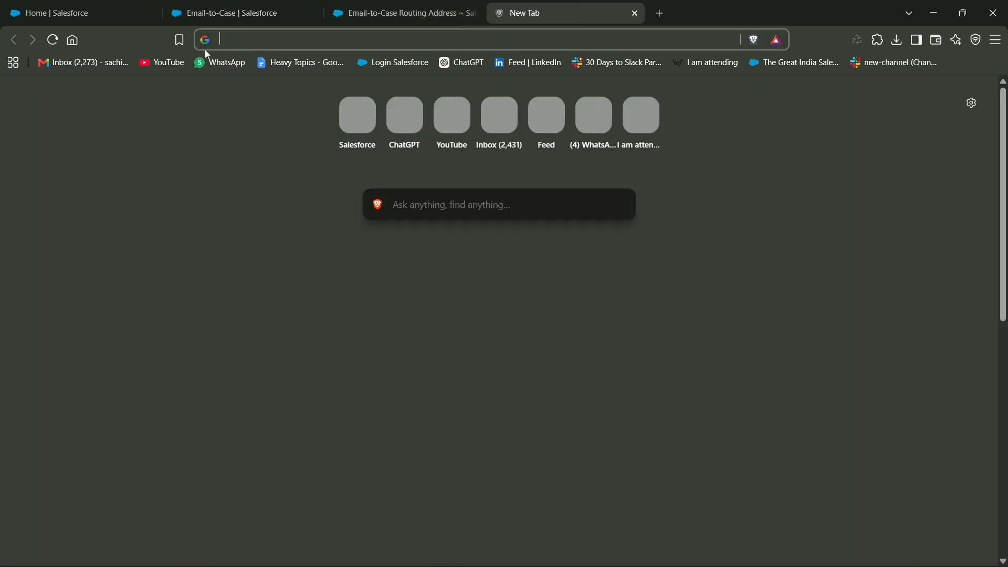
{"action": "left_click", "coordinate": [59, 66]}
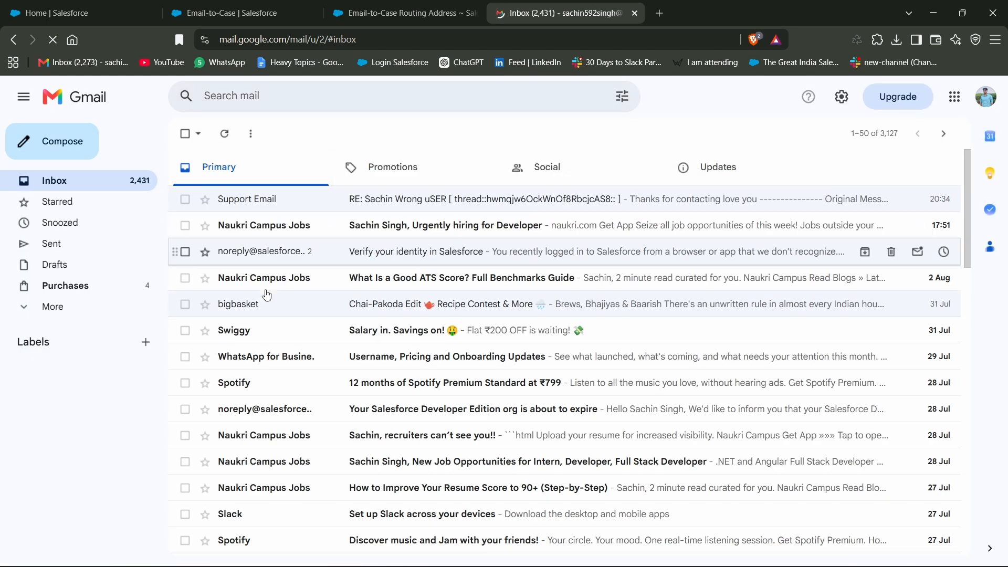
{"action": "left_click", "coordinate": [56, 146]}
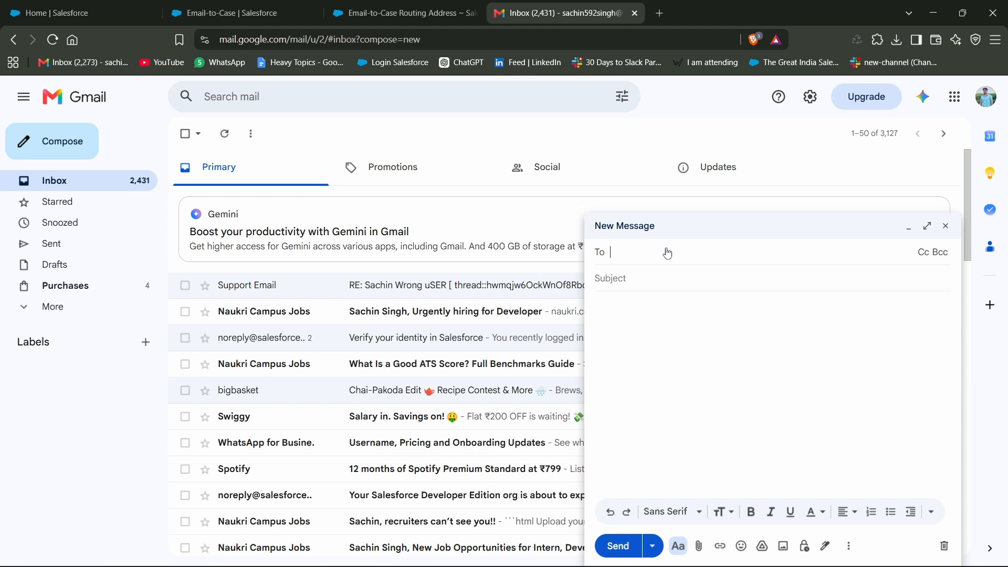
{"action": "key", "text": "ctrl+v"}
Give the message the subject "my case subject", add placeholder body text and send it
{"action": "left_click", "coordinate": [677, 312]}
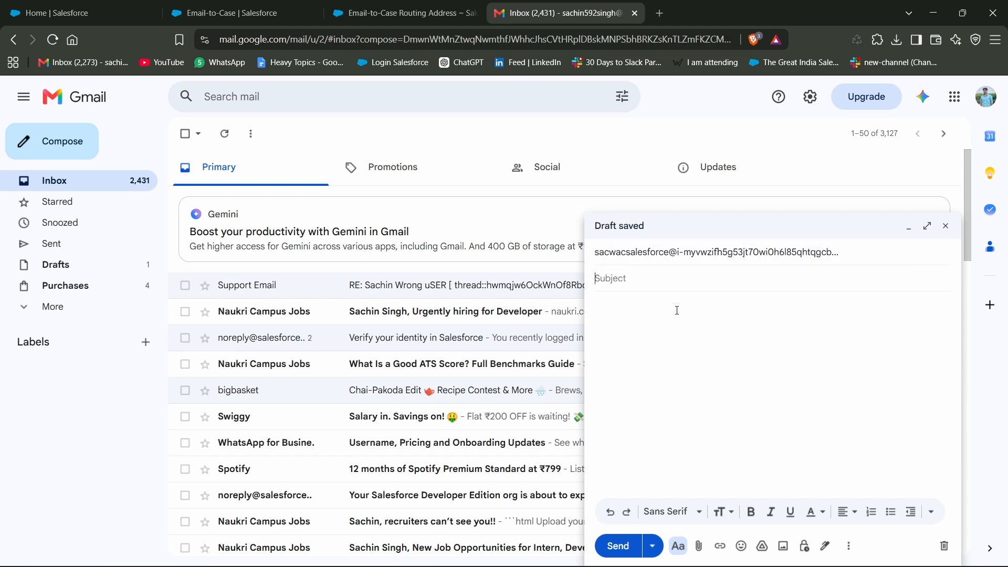
{"action": "type", "text": "my case subject"}
{"action": "left_click", "coordinate": [678, 359]}
{"action": "type", "text": "jhgggggggggggggg hggggggggggggg gkh kkkkkgkjgh gjhgkj gjk"}
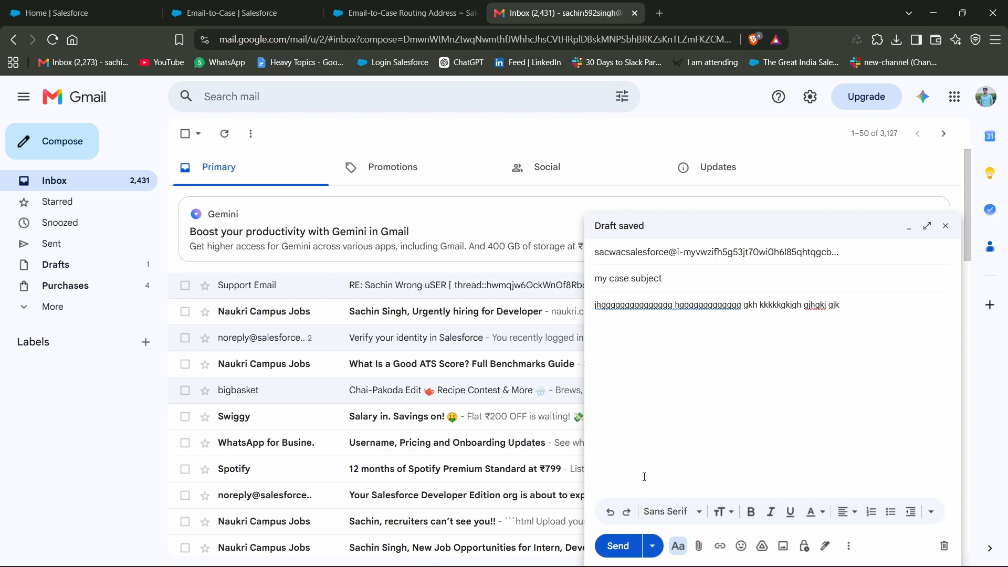
{"action": "left_click", "coordinate": [618, 545]}
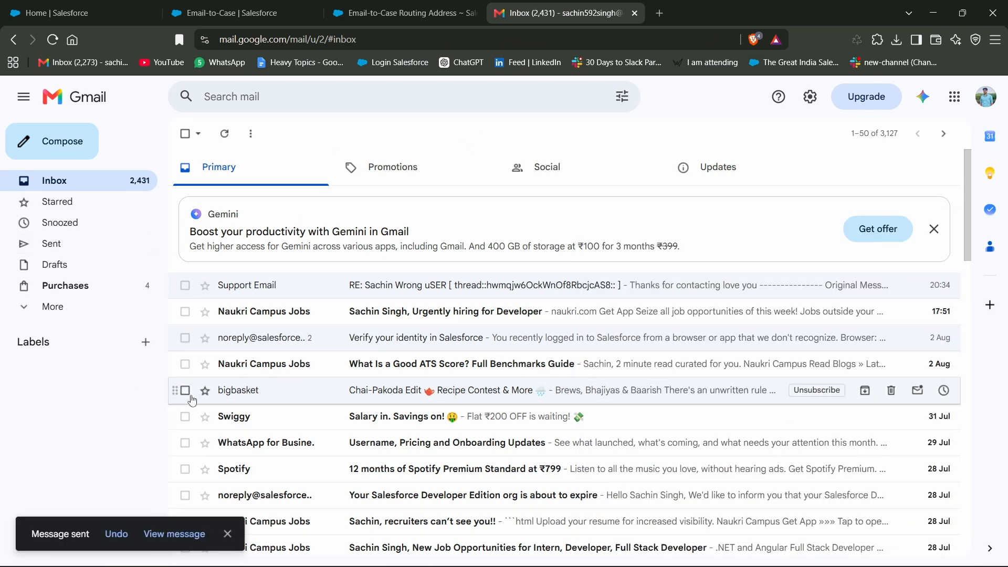
Return to the Salesforce Sales app, reload it and open the Cases list
{"action": "left_click", "coordinate": [95, 6]}
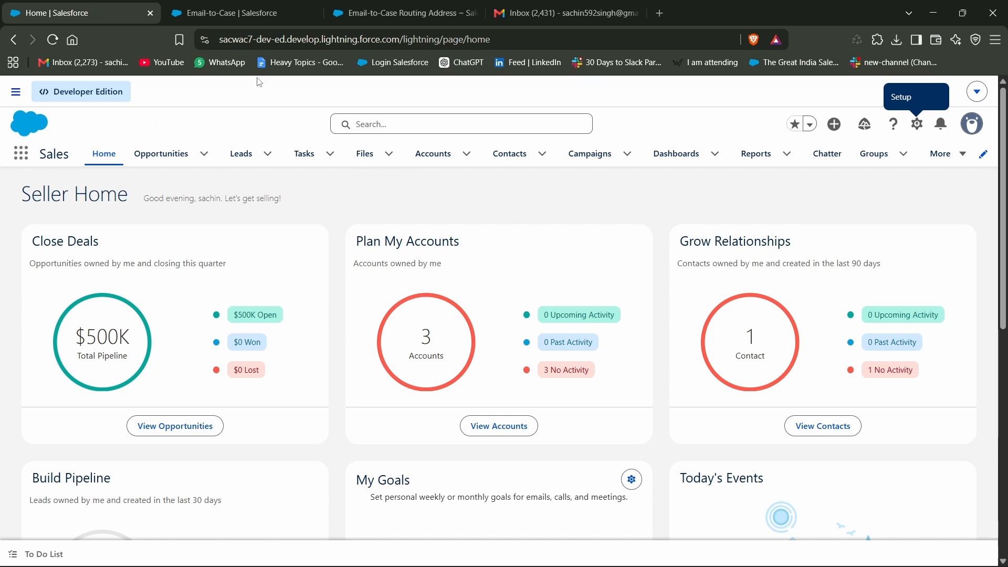
{"action": "left_click", "coordinate": [52, 40]}
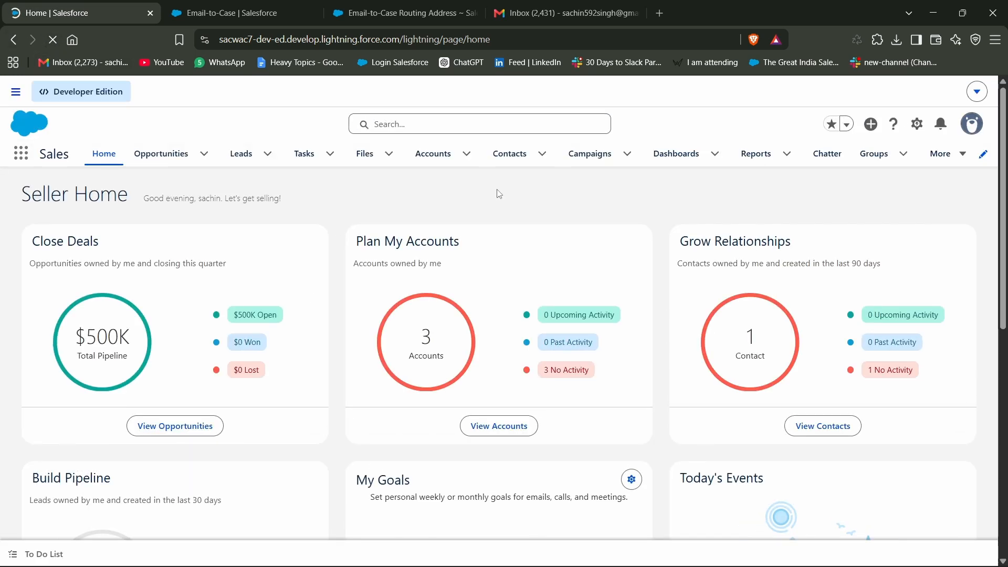
{"action": "left_click", "coordinate": [943, 154]}
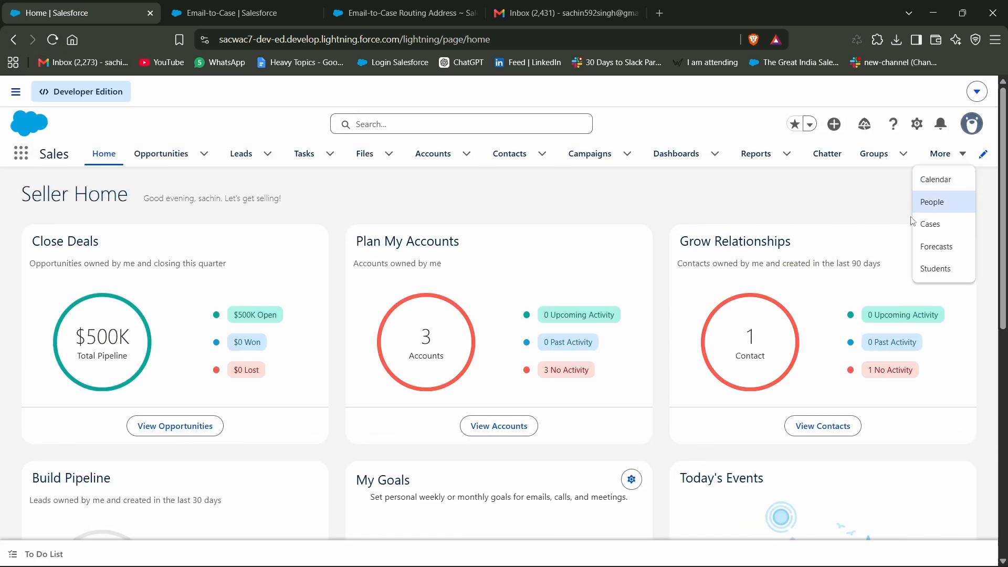
{"action": "left_click", "coordinate": [927, 222]}
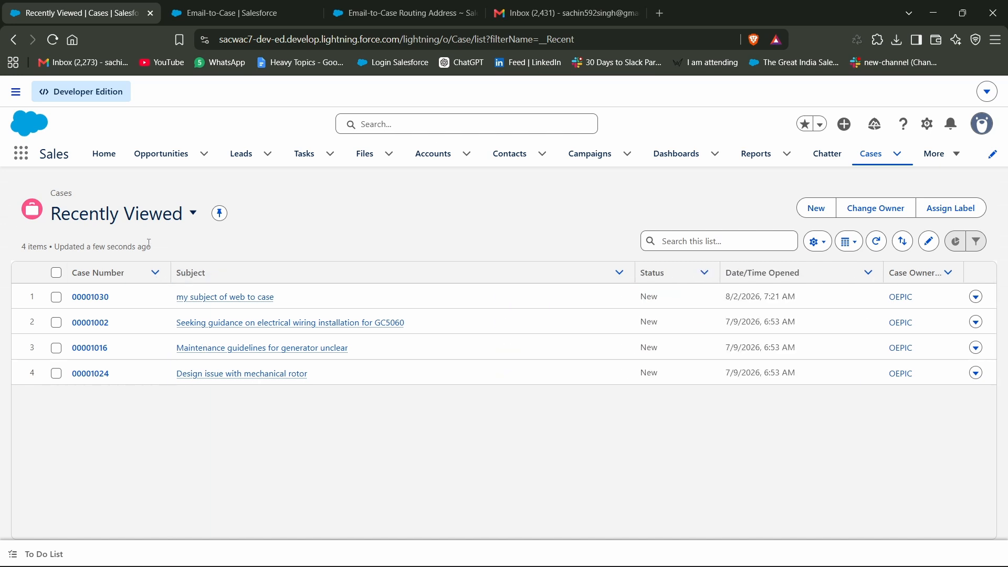
Switch the Cases list view to My Cases and open the case with the subject "my case subject"
{"action": "left_click", "coordinate": [165, 221]}
{"action": "left_click", "coordinate": [129, 386]}
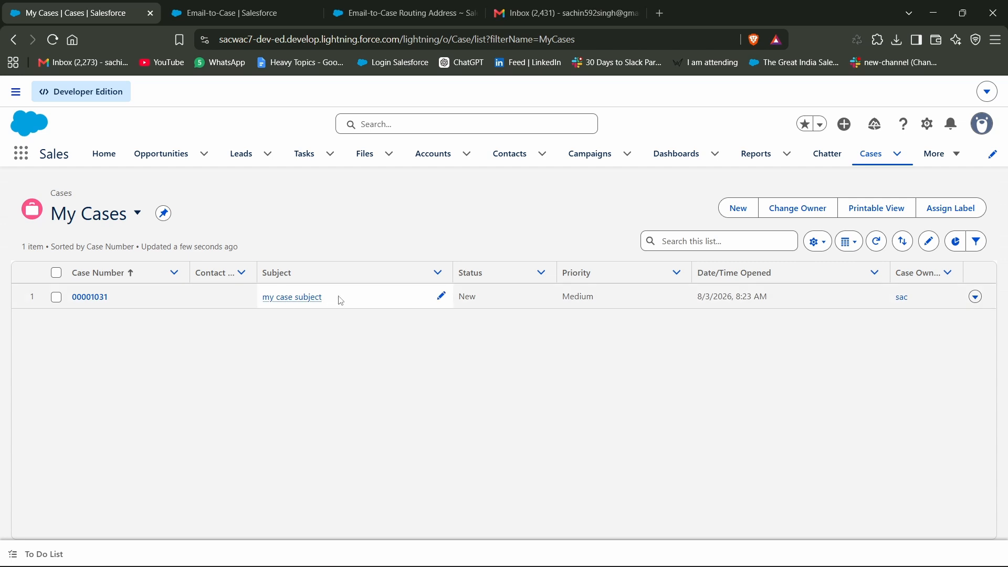
{"action": "left_click_drag", "start_coordinate": [336, 299], "coordinate": [261, 301]}
{"action": "left_click", "coordinate": [287, 345]}
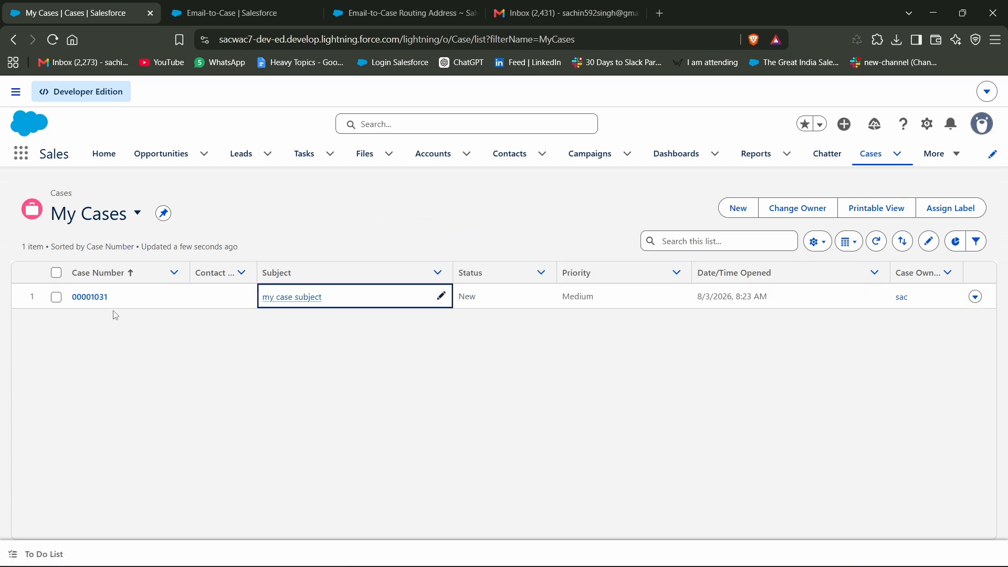
{"action": "left_click", "coordinate": [89, 297]}
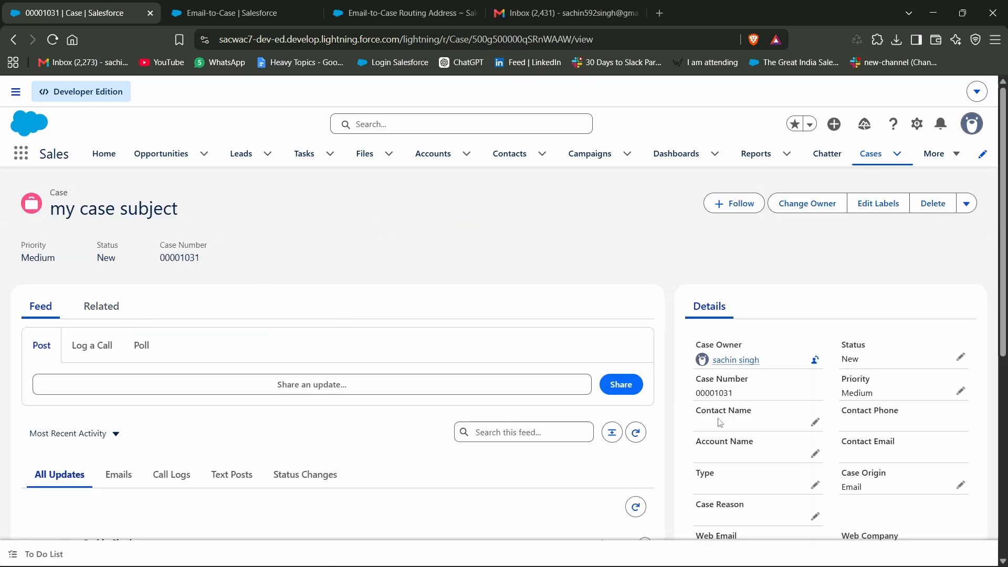
Examine the case details, comparing Web Email, Web Name, Date/Time Opened, Subject and Description with the email that was sent
{"action": "scroll", "coordinate": [719, 423], "scroll_direction": "down", "scroll_amount": 3}
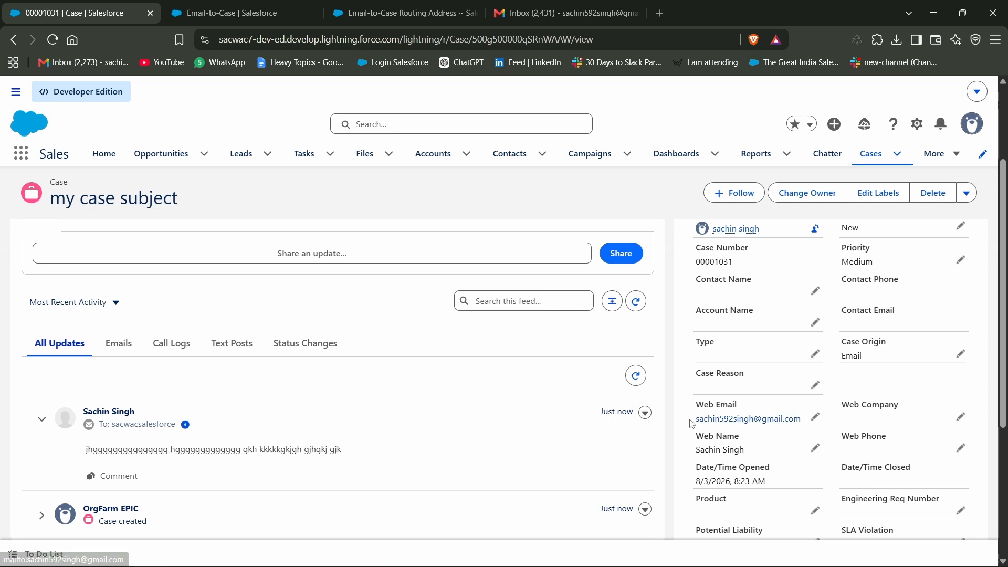
{"action": "left_click_drag", "start_coordinate": [690, 423], "coordinate": [801, 420]}
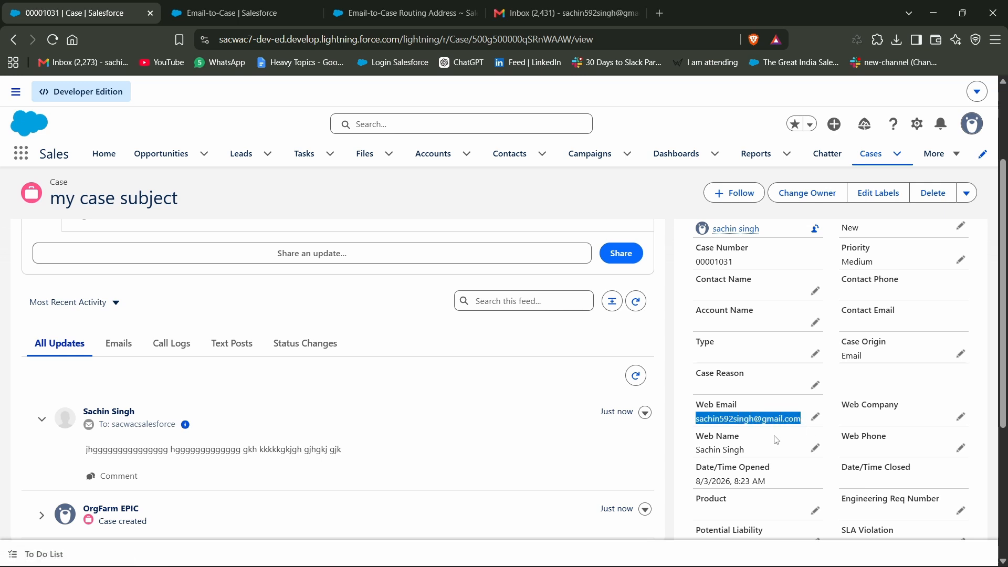
{"action": "scroll", "coordinate": [776, 440], "scroll_direction": "down", "scroll_amount": 3}
{"action": "left_click_drag", "start_coordinate": [693, 322], "coordinate": [749, 324]}
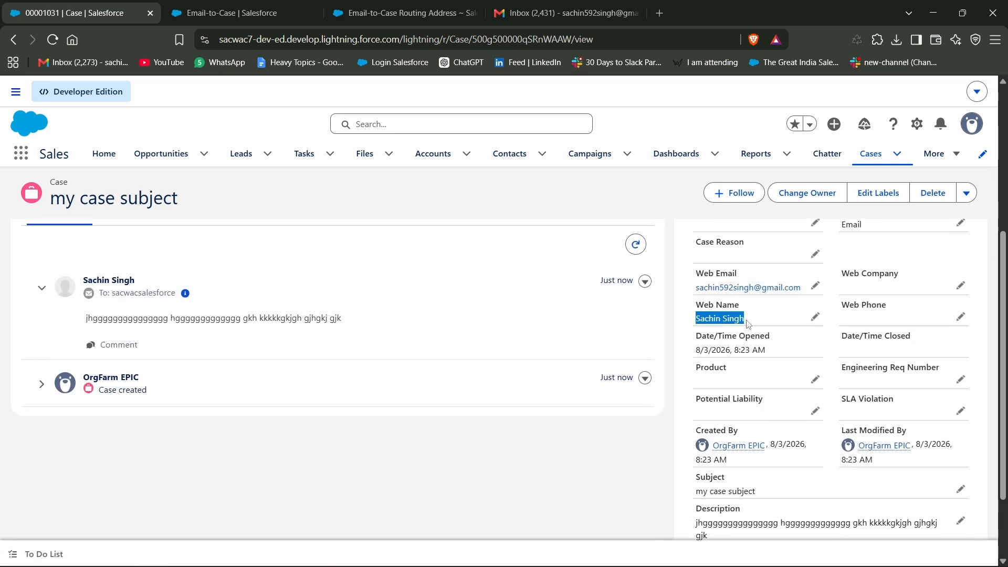
{"action": "left_click", "coordinate": [749, 324]}
{"action": "left_click_drag", "start_coordinate": [691, 337], "coordinate": [770, 353]}
{"action": "scroll", "coordinate": [768, 349], "scroll_direction": "down", "scroll_amount": 2}
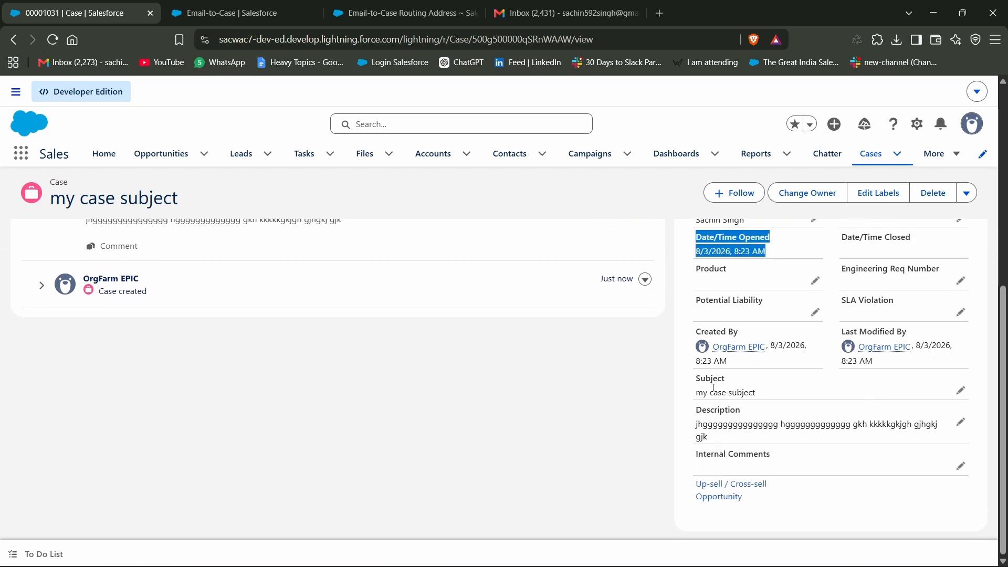
{"action": "left_click_drag", "start_coordinate": [697, 426], "coordinate": [717, 442]}
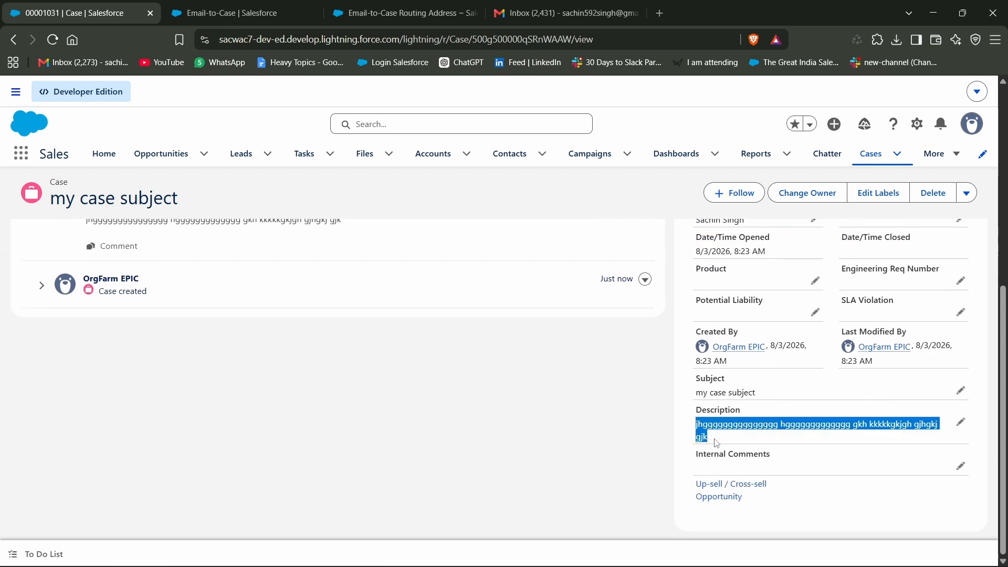
{"action": "left_click", "coordinate": [723, 445]}
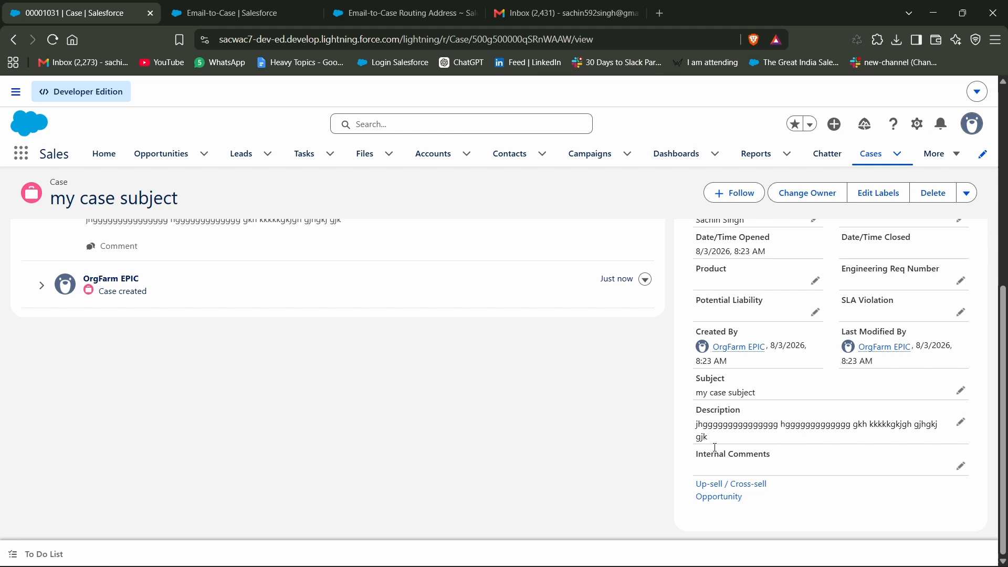
{"action": "left_click_drag", "start_coordinate": [698, 395], "coordinate": [757, 395]}
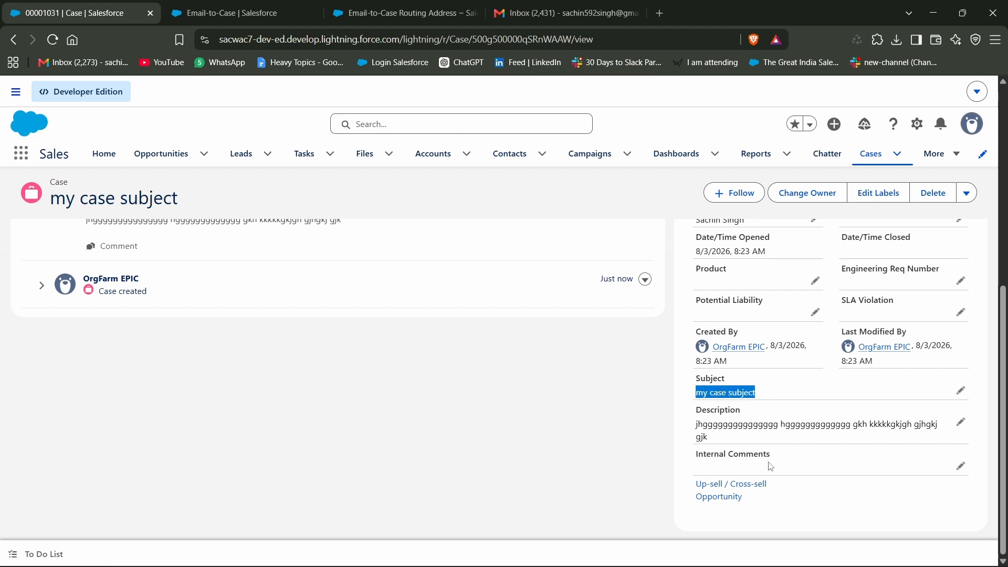
{"action": "scroll", "coordinate": [771, 463], "scroll_direction": "up", "scroll_amount": 8}
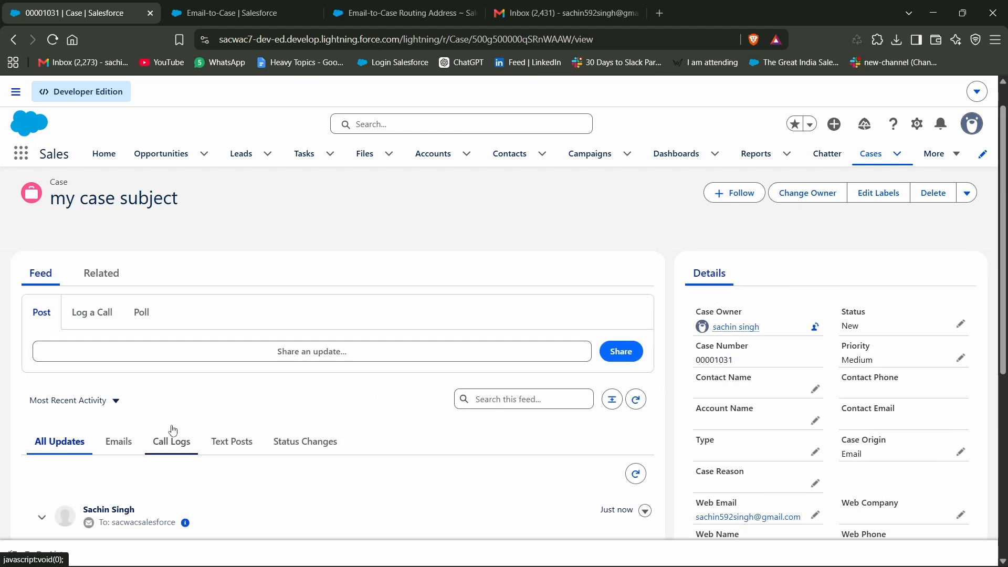
Filter the case feed to emails and open the full record of the received message "my case subject"
{"action": "left_click", "coordinate": [126, 449]}
{"action": "scroll", "coordinate": [212, 407], "scroll_direction": "down", "scroll_amount": 4}
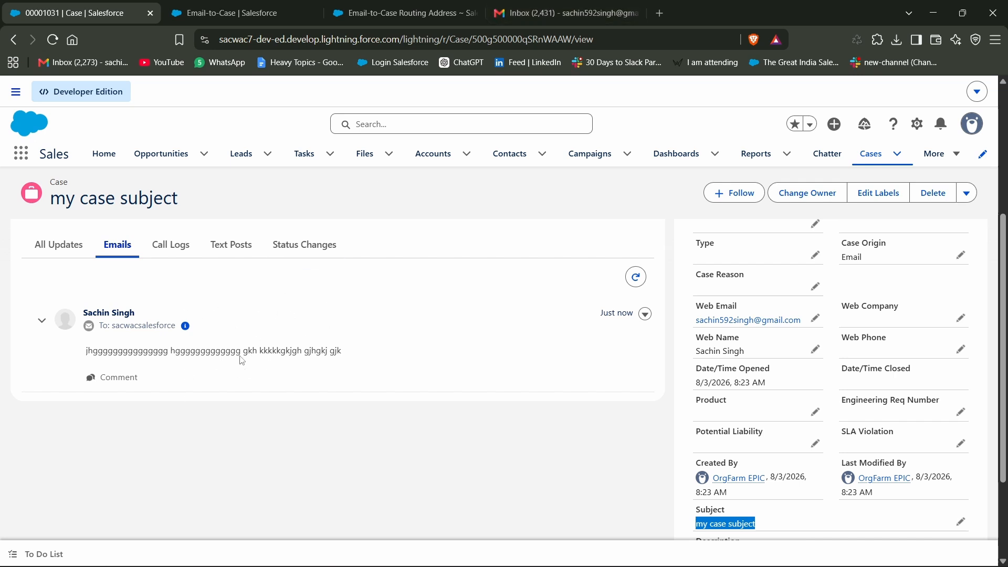
{"action": "scroll", "coordinate": [242, 360], "scroll_direction": "up", "scroll_amount": 1}
{"action": "mouse_move", "coordinate": [186, 362]}
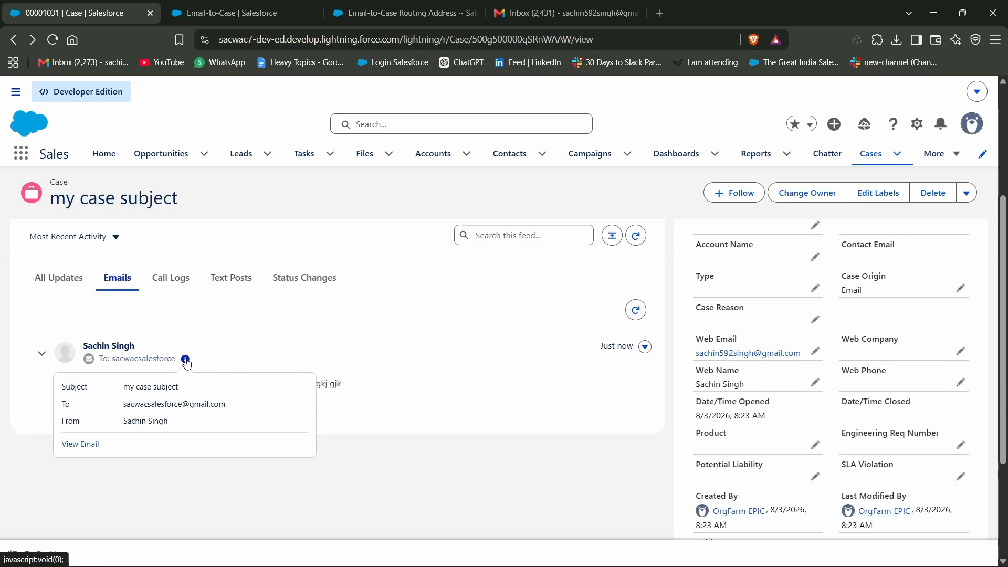
{"action": "left_click", "coordinate": [80, 443]}
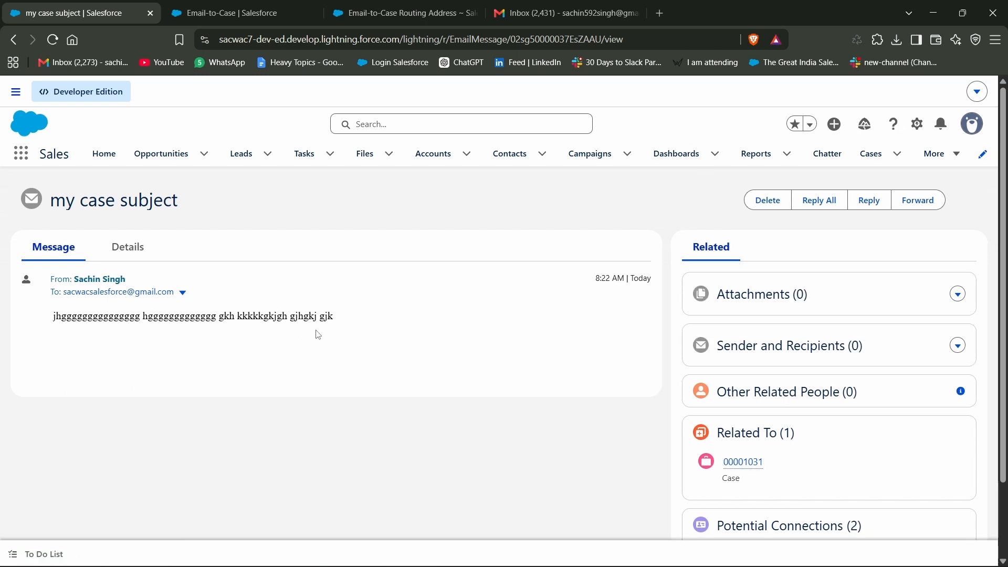
Reply to the customer's email from the Support Email address with the text "thabnk you for your msg" and send it
{"action": "left_click", "coordinate": [876, 202]}
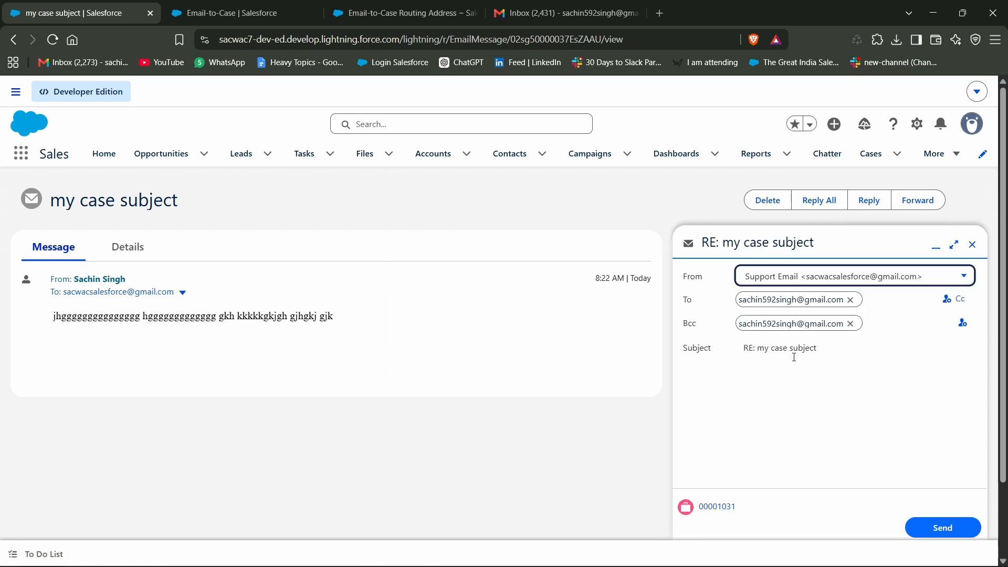
{"action": "scroll", "coordinate": [832, 445], "scroll_direction": "down", "scroll_amount": 3}
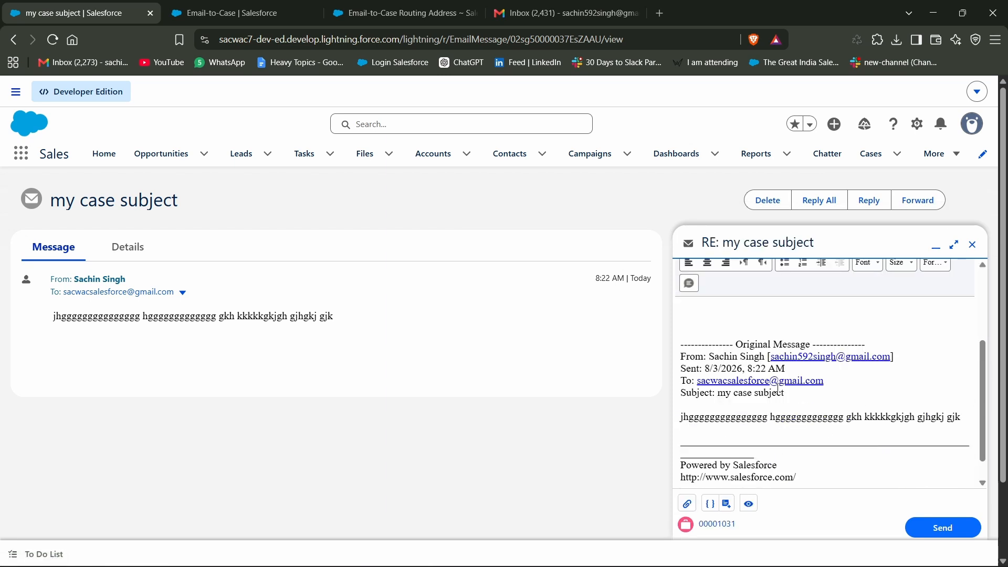
{"action": "scroll", "coordinate": [781, 385], "scroll_direction": "up", "scroll_amount": 3}
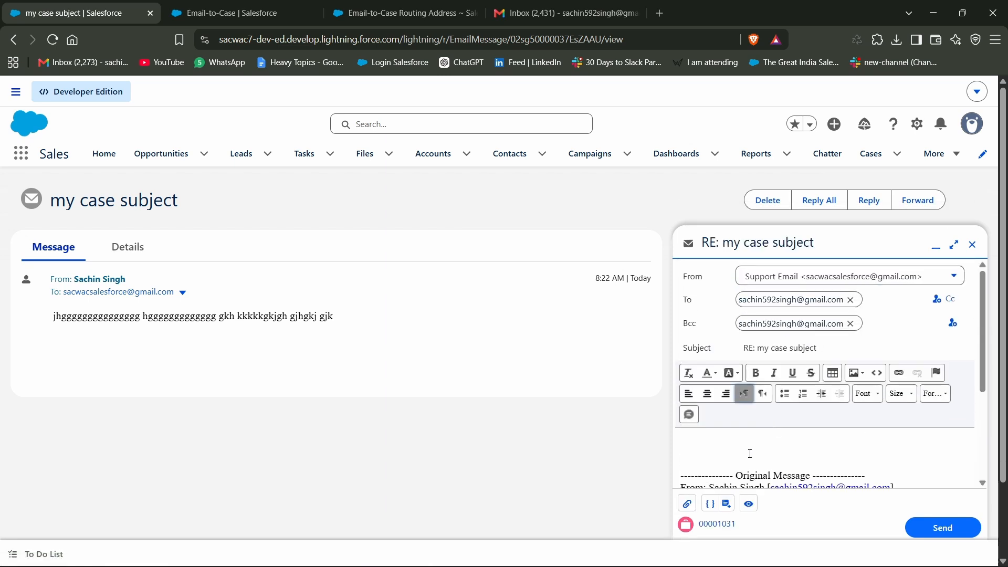
{"action": "type", "text": "thabnk you for your msg"}
{"action": "scroll", "coordinate": [829, 407], "scroll_direction": "down", "scroll_amount": 2}
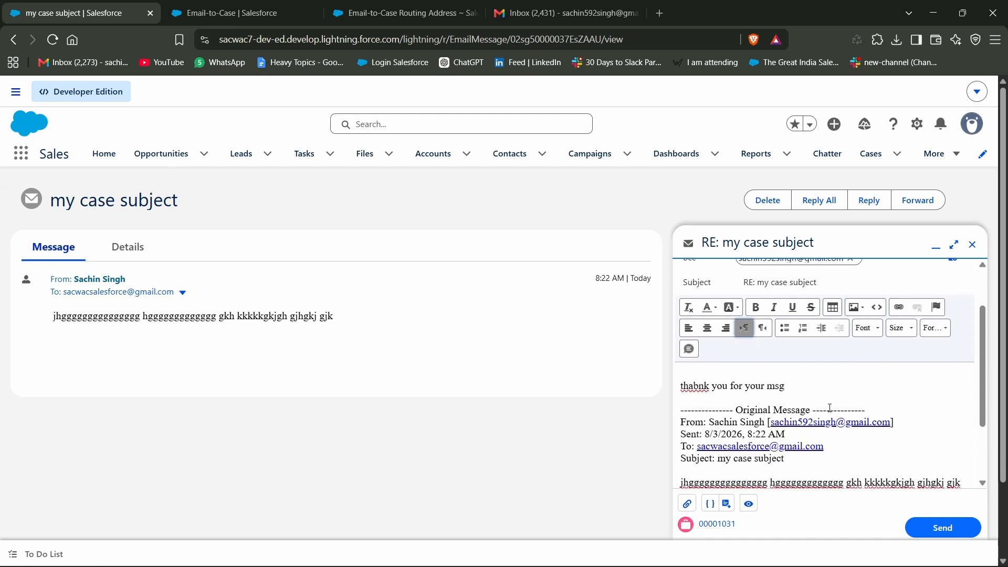
{"action": "scroll", "coordinate": [763, 405], "scroll_direction": "down", "scroll_amount": 2}
{"action": "left_click", "coordinate": [940, 527]}
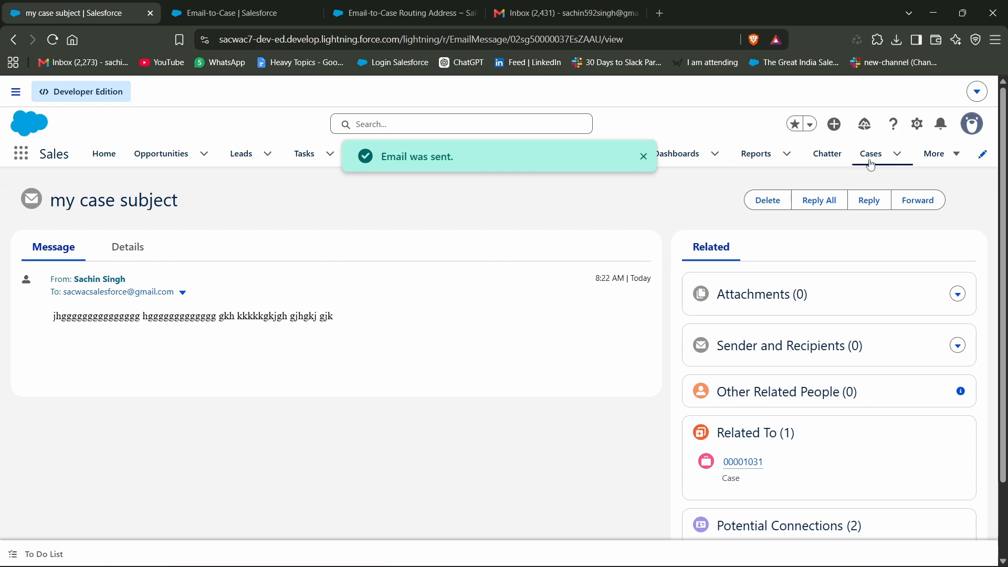
Switch to Gmail, reload it, open the newest "RE: my case subject" message in Spam and check the reply text
{"action": "left_click", "coordinate": [497, 16]}
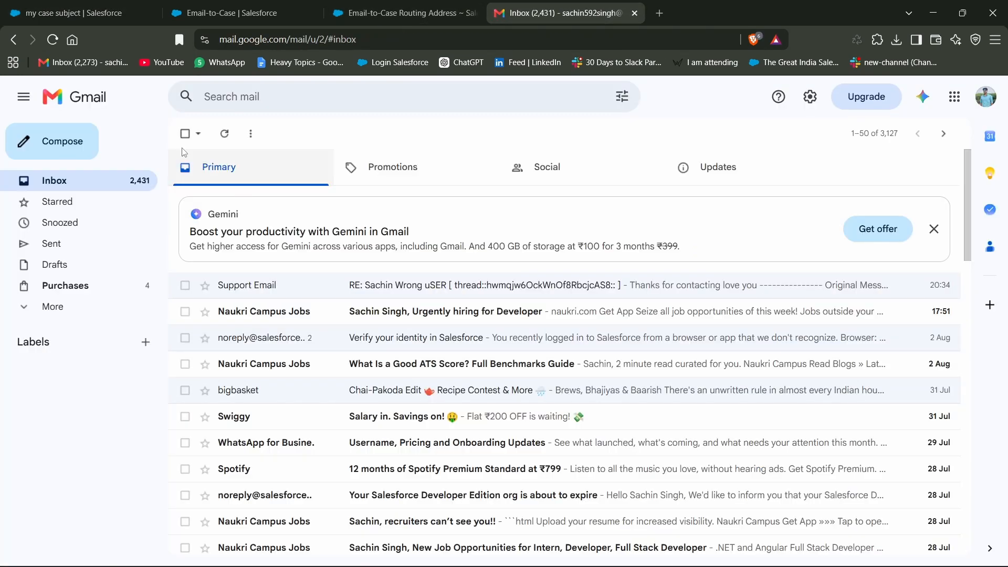
{"action": "left_click", "coordinate": [52, 40]}
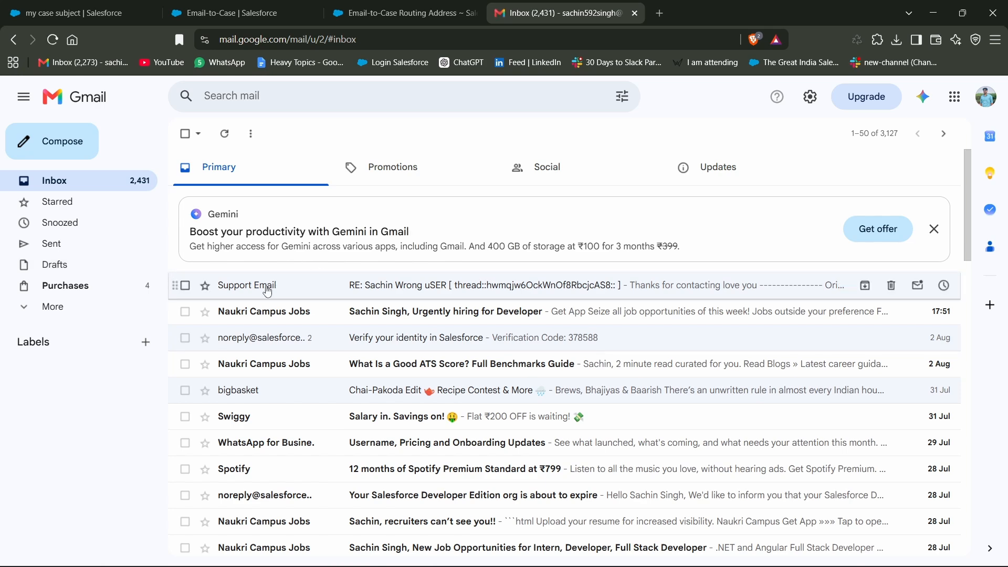
{"action": "left_click", "coordinate": [44, 306]}
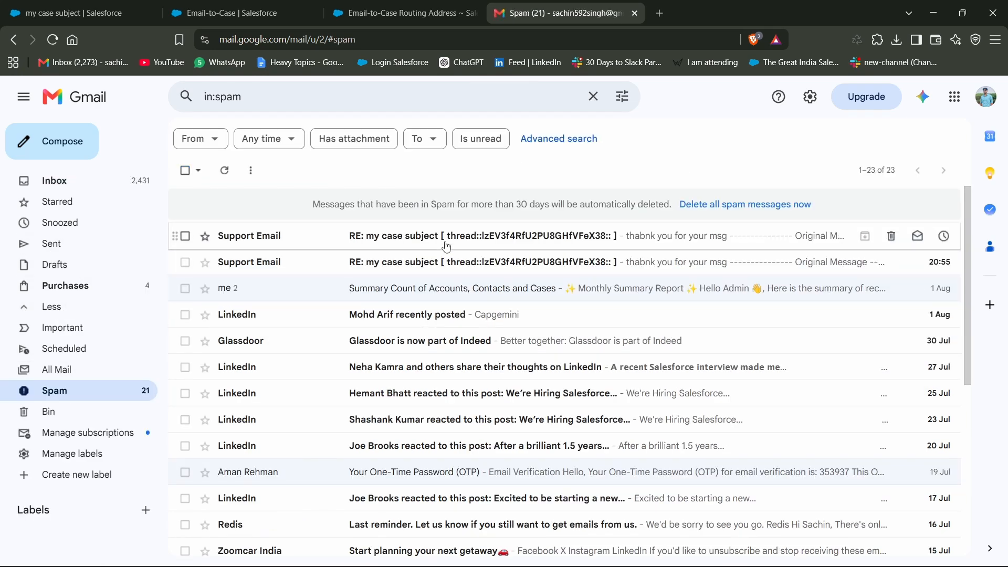
{"action": "left_click", "coordinate": [458, 235]}
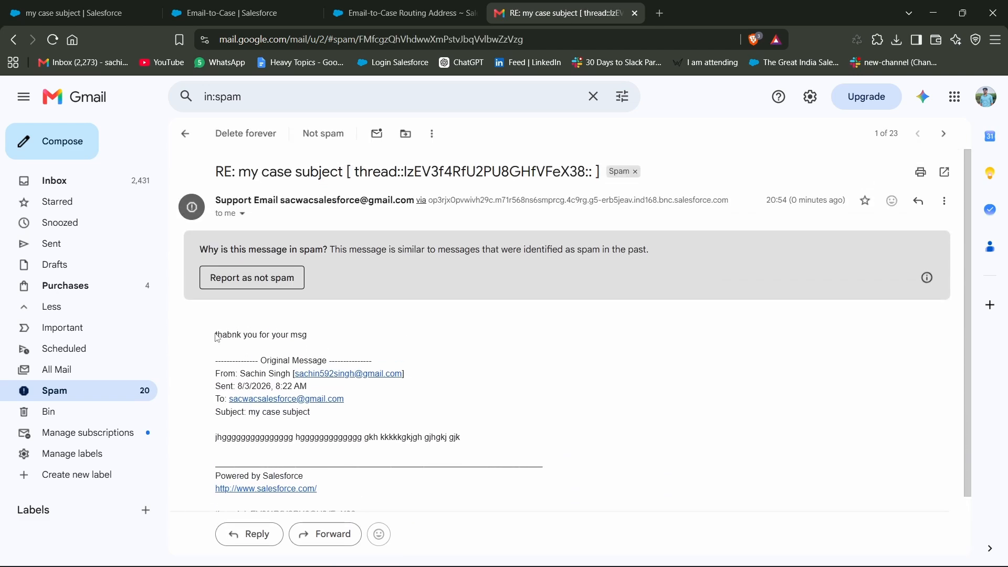
{"action": "left_click_drag", "start_coordinate": [216, 334], "coordinate": [325, 335]}
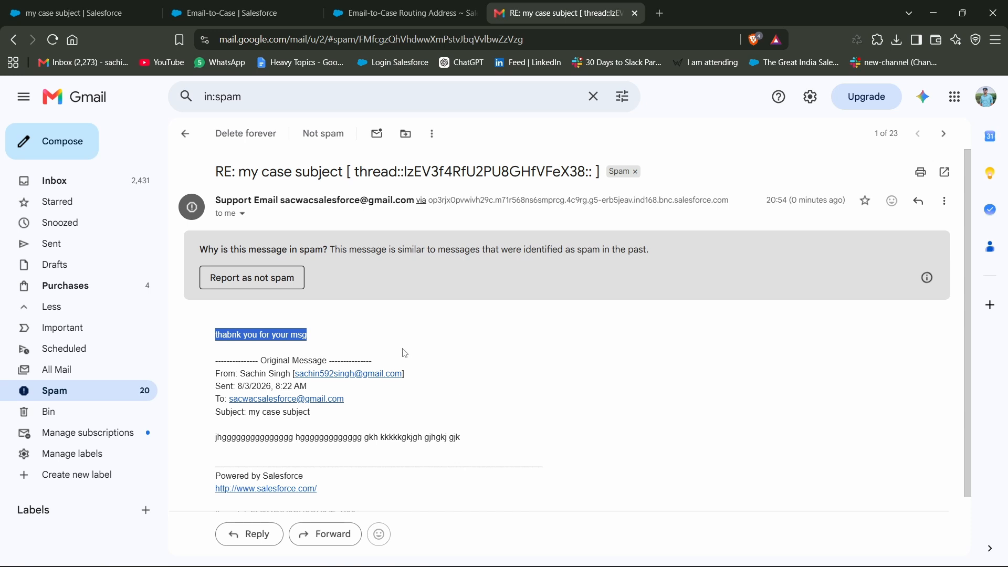
Return to the Salesforce Cases list and reopen the case with the subject "my case subject"
{"action": "left_click", "coordinate": [278, 14]}
{"action": "left_click", "coordinate": [105, 13]}
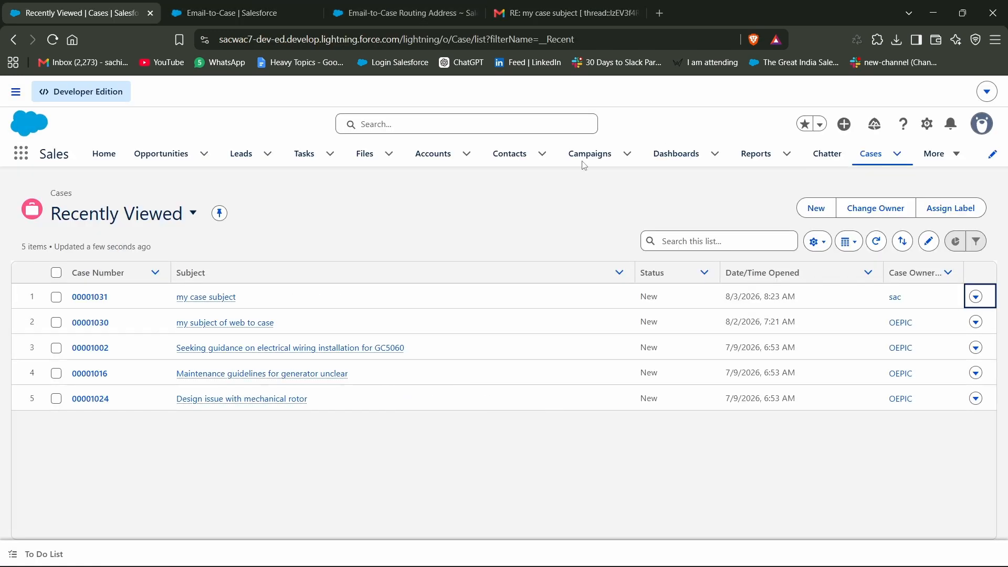
{"action": "left_click", "coordinate": [83, 297]}
Filter the case feed to emails, expand the original customer message and review it together with the sent reply
{"action": "scroll", "coordinate": [162, 347], "scroll_direction": "down", "scroll_amount": 2}
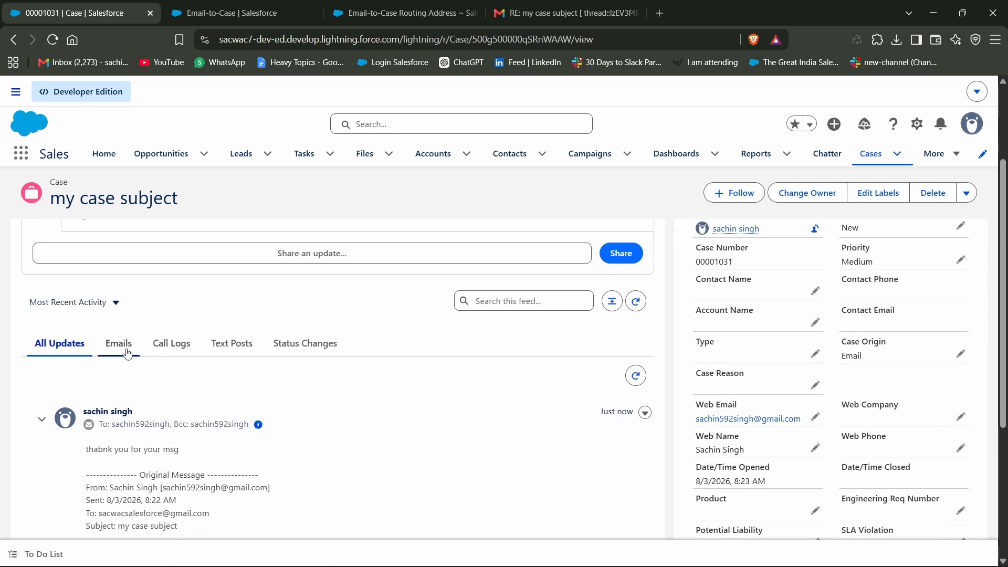
{"action": "left_click", "coordinate": [128, 353]}
{"action": "scroll", "coordinate": [142, 354], "scroll_direction": "down", "scroll_amount": 1}
{"action": "scroll", "coordinate": [143, 354], "scroll_direction": "down", "scroll_amount": 3}
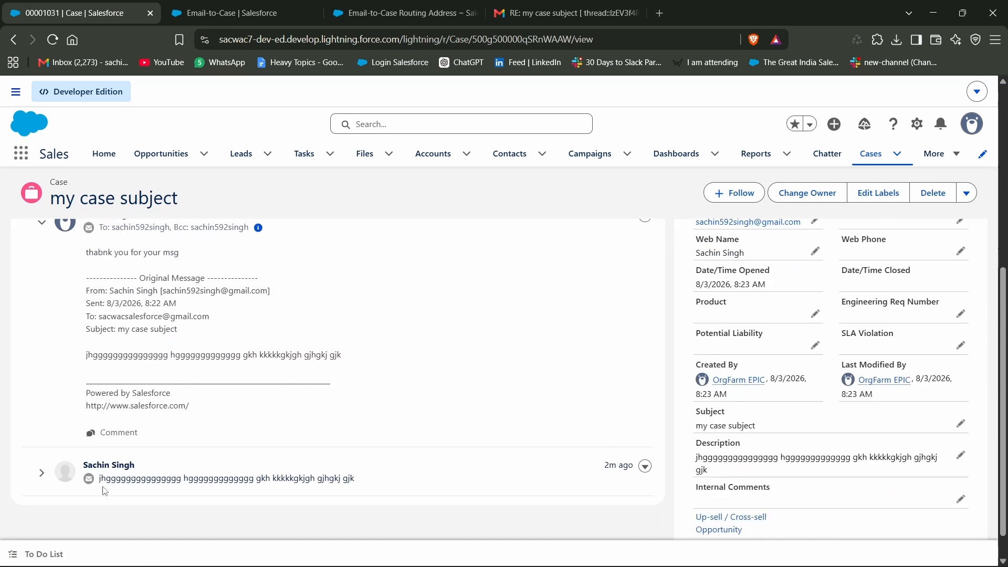
{"action": "left_click", "coordinate": [41, 473]}
{"action": "scroll", "coordinate": [182, 451], "scroll_direction": "down", "scroll_amount": 1}
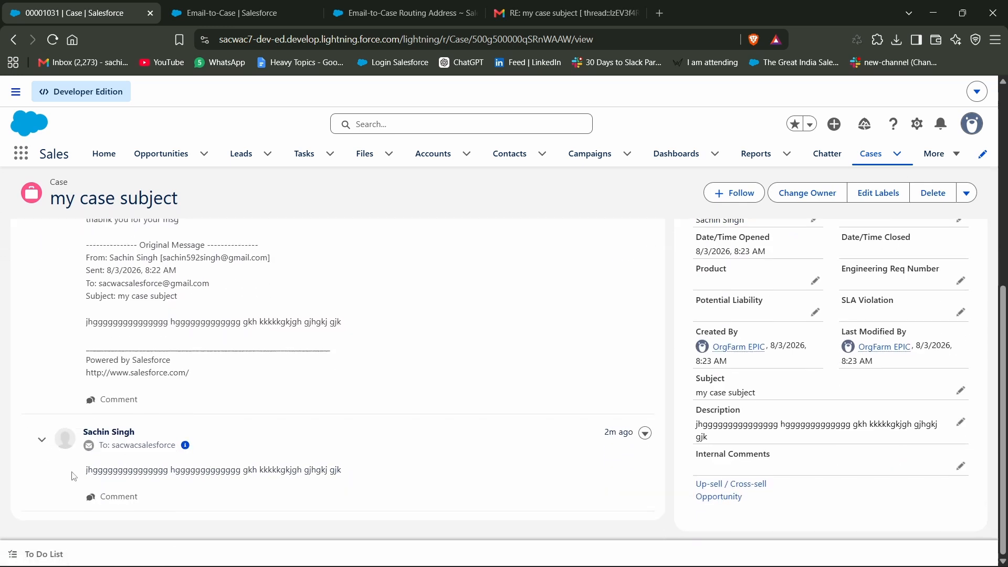
{"action": "left_click_drag", "start_coordinate": [74, 476], "coordinate": [339, 469]}
{"action": "scroll", "coordinate": [152, 400], "scroll_direction": "up", "scroll_amount": 3}
{"action": "left_click_drag", "start_coordinate": [82, 352], "coordinate": [218, 509]}
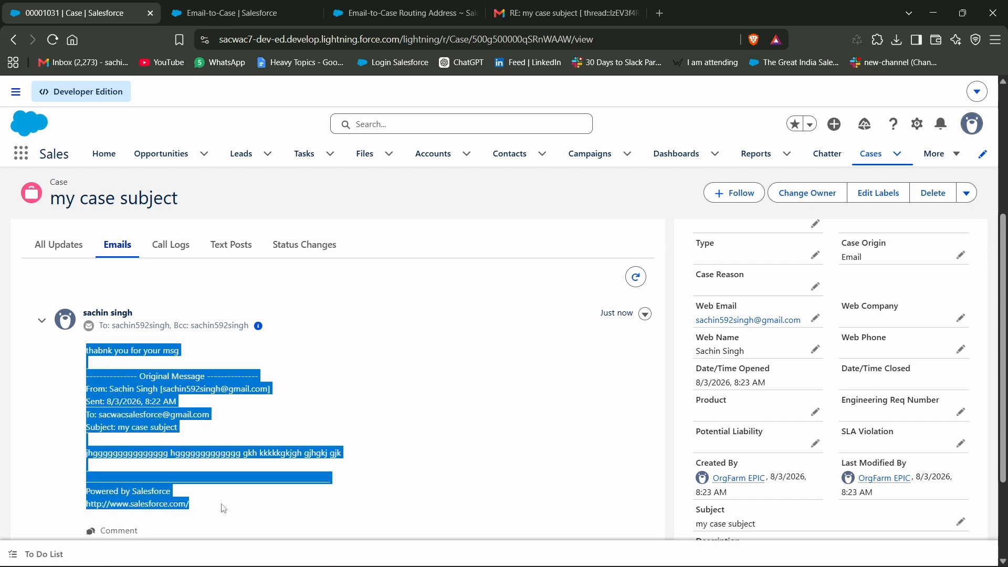
{"action": "left_click", "coordinate": [224, 507]}
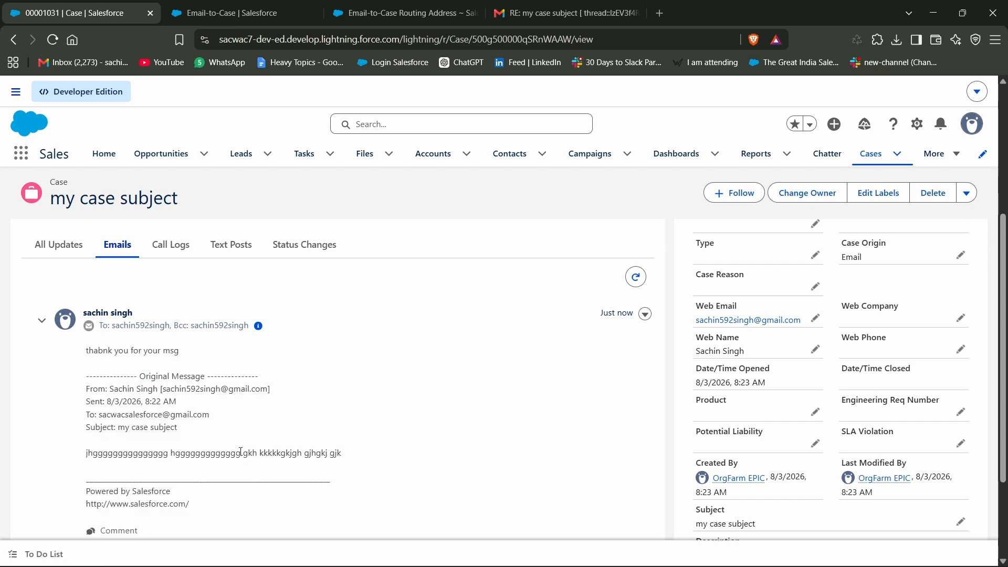